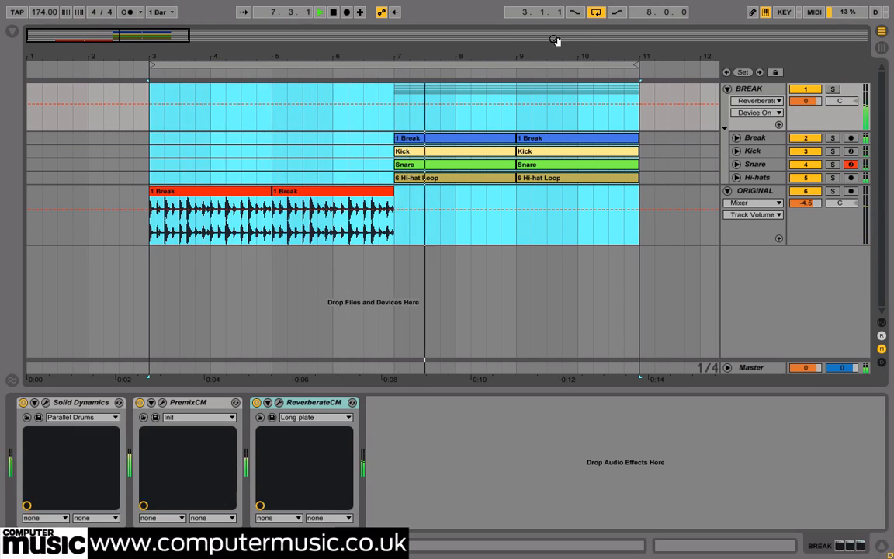
{"action": "left_click", "coordinate": [597, 13]}
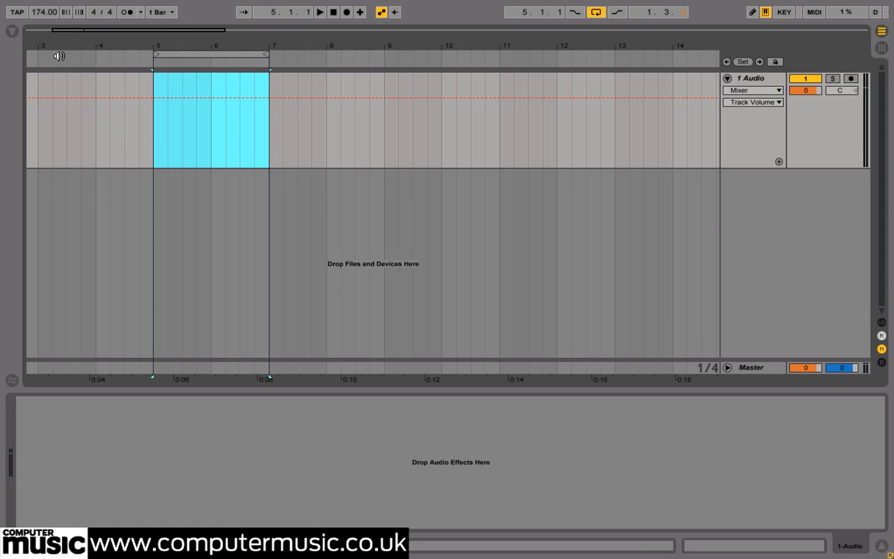
Step: Place 1 Break.wav from the 3. Beefing up a classic break folder on the audio track at bar 5
{"action": "left_click", "coordinate": [44, 14]}
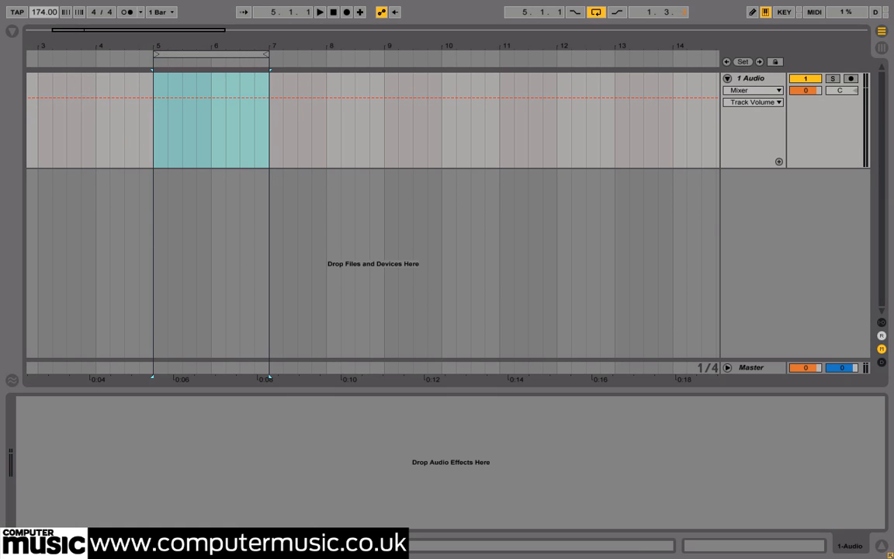
{"action": "left_click", "coordinate": [12, 32]}
{"action": "left_click_drag", "start_coordinate": [129, 197], "coordinate": [361, 132]}
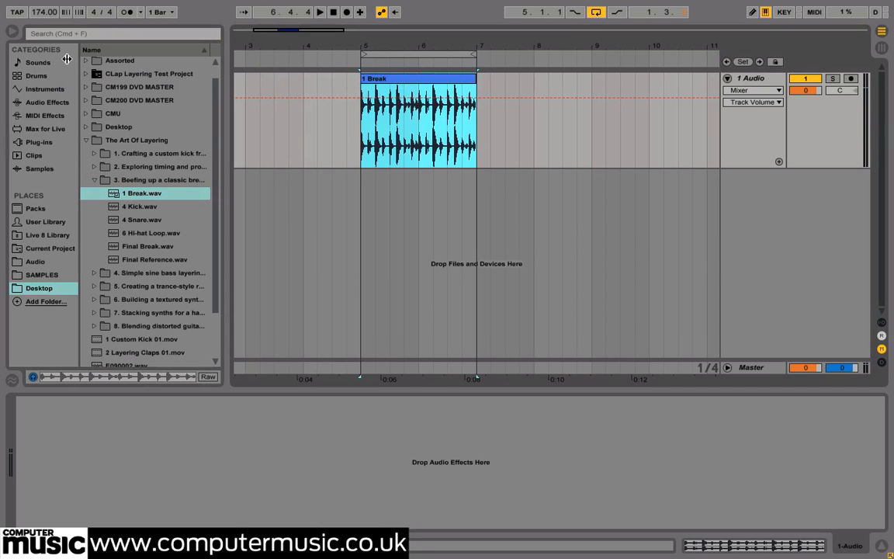
{"action": "left_click", "coordinate": [11, 34]}
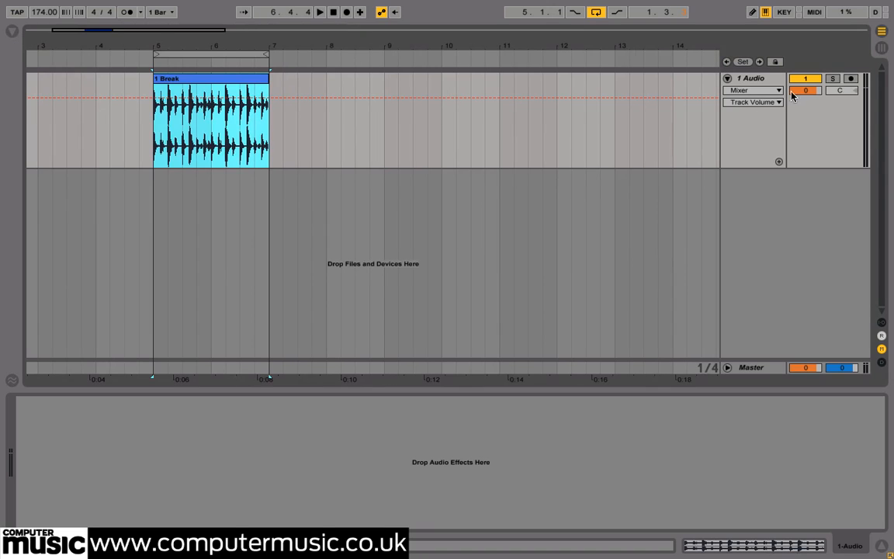
Step: Lower the audio track's volume to -7 dB and play the break from bar 5
{"action": "left_click", "coordinate": [792, 92]}
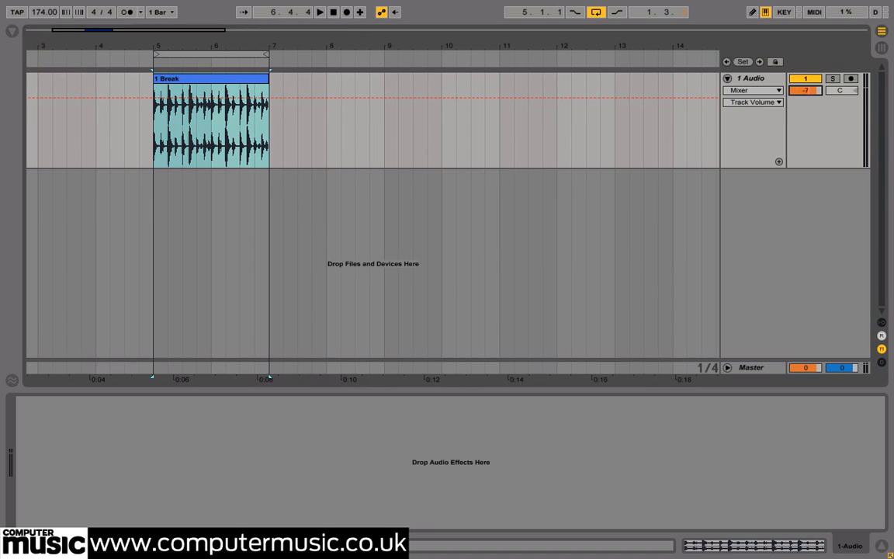
{"action": "left_click", "coordinate": [152, 142]}
{"action": "key", "text": "space"}
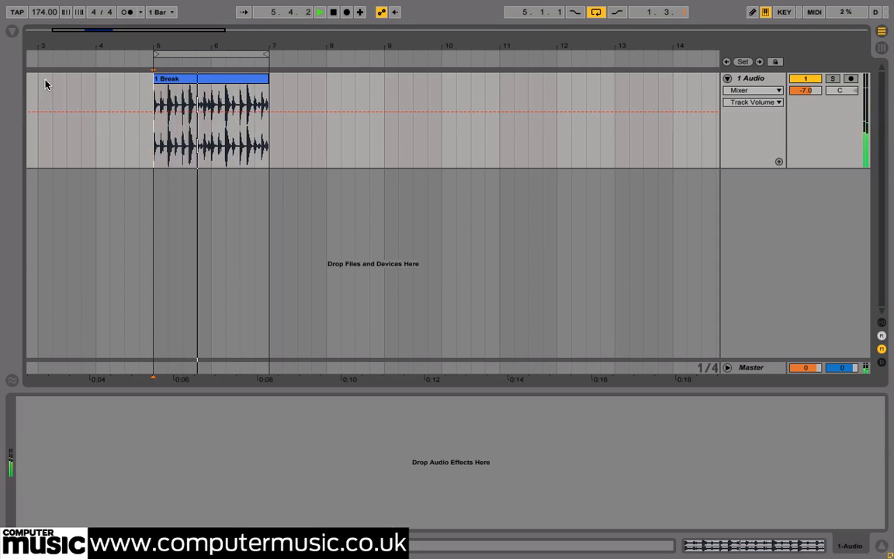
Step: Load the iZotope Alloy 2 plug-in as an effect on the break's audio track
{"action": "left_click", "coordinate": [12, 32]}
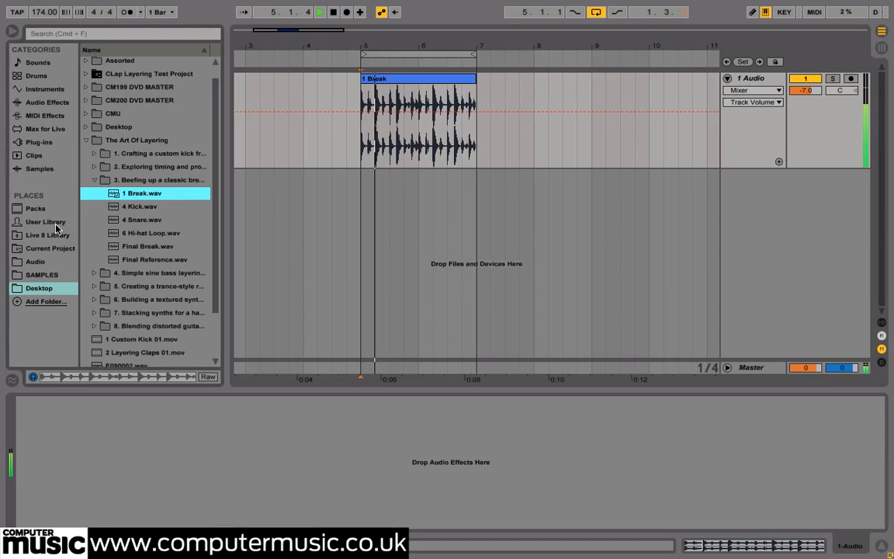
{"action": "left_click", "coordinate": [43, 143]}
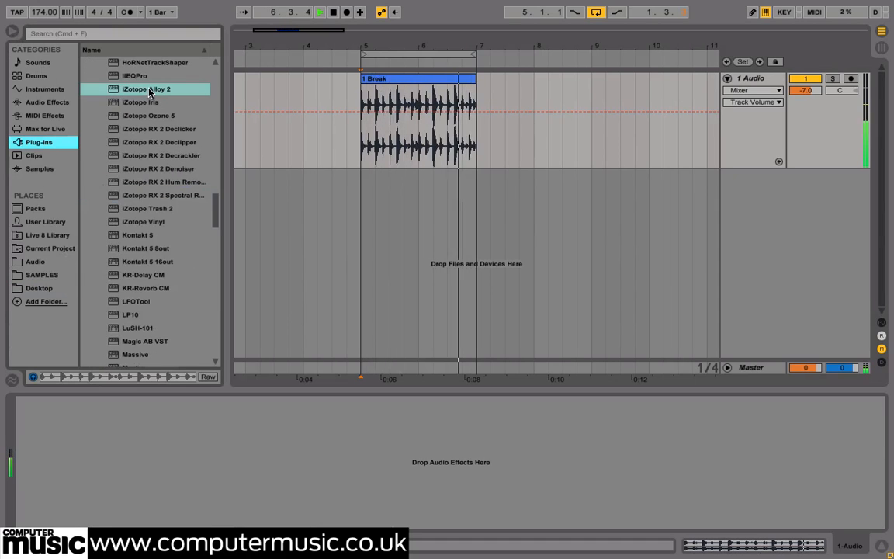
{"action": "left_click", "coordinate": [150, 90]}
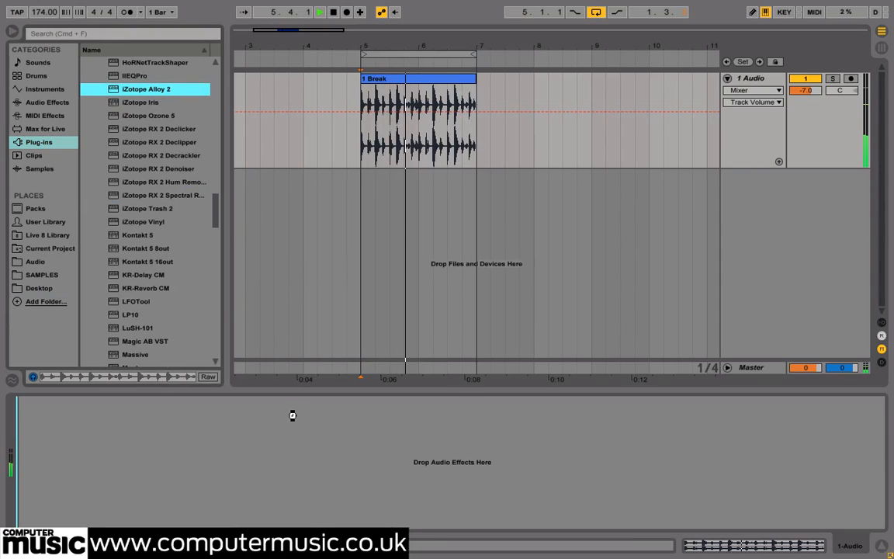
{"action": "left_click_drag", "start_coordinate": [292, 416], "coordinate": [292, 418]}
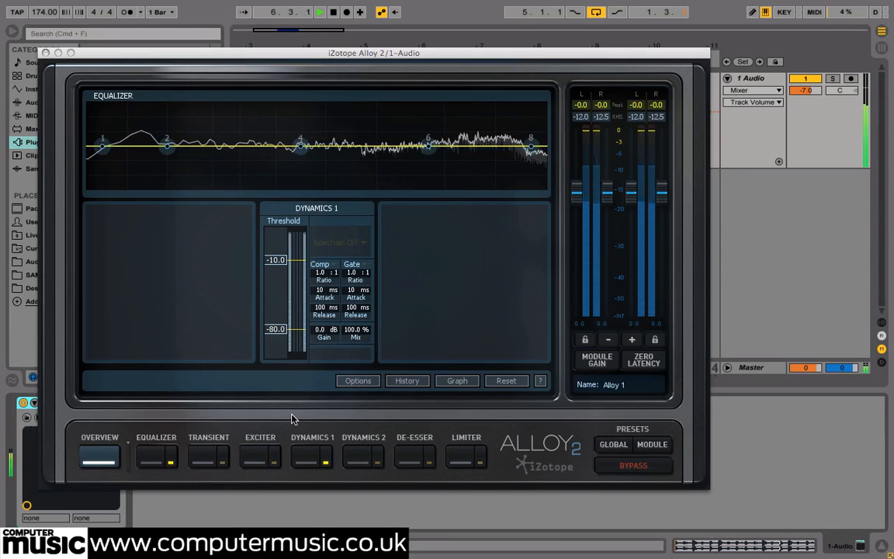
Step: Change Alloy 2's equalizer band 1 to a flat highpass filter with its frequency at 210 Hz
{"action": "left_click", "coordinate": [146, 459]}
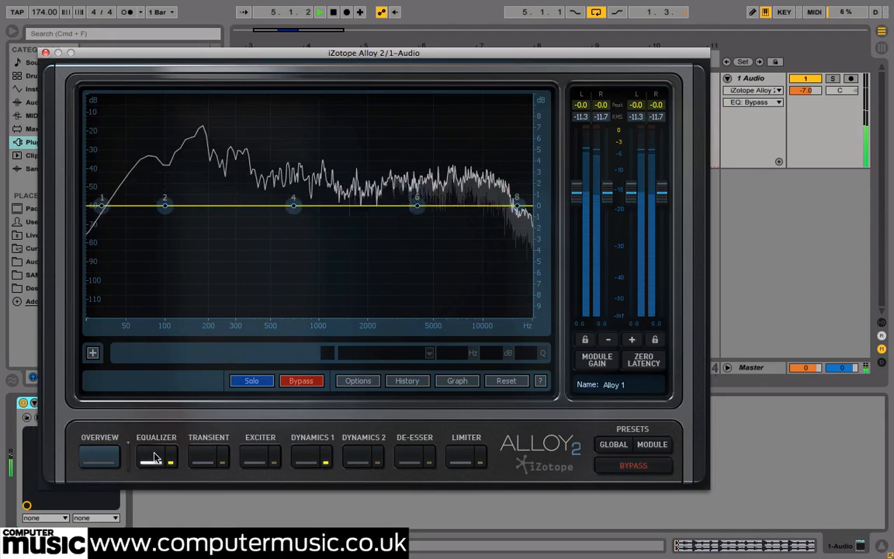
{"action": "right_click", "coordinate": [102, 206]}
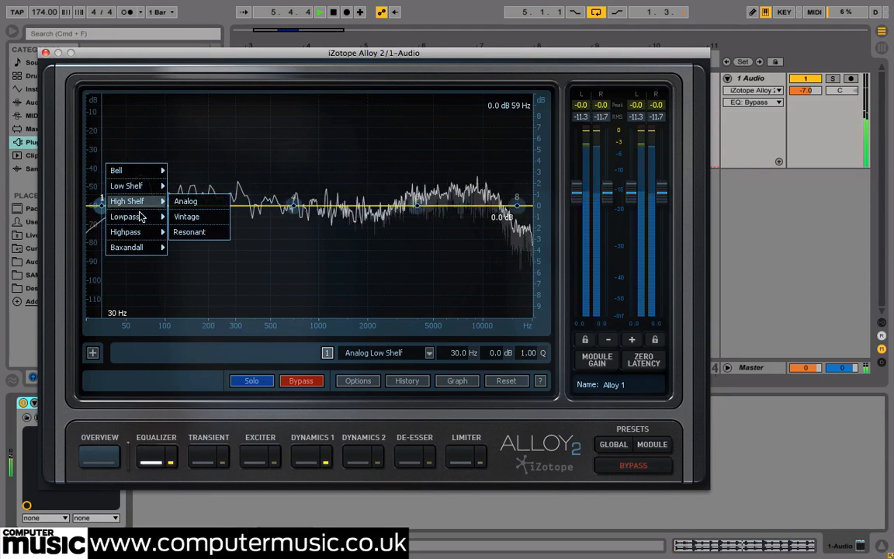
{"action": "mouse_move", "coordinate": [132, 231]}
{"action": "left_click", "coordinate": [181, 235]}
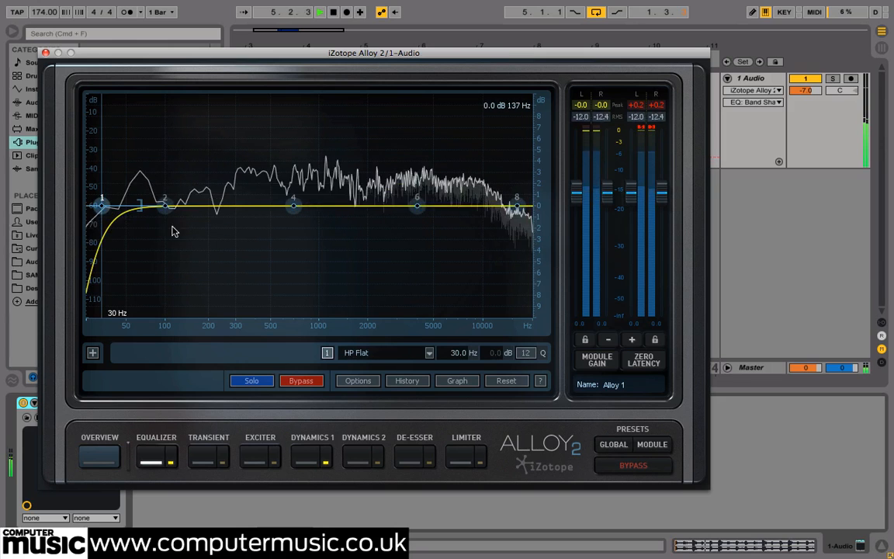
{"action": "left_click_drag", "start_coordinate": [107, 210], "coordinate": [116, 208]}
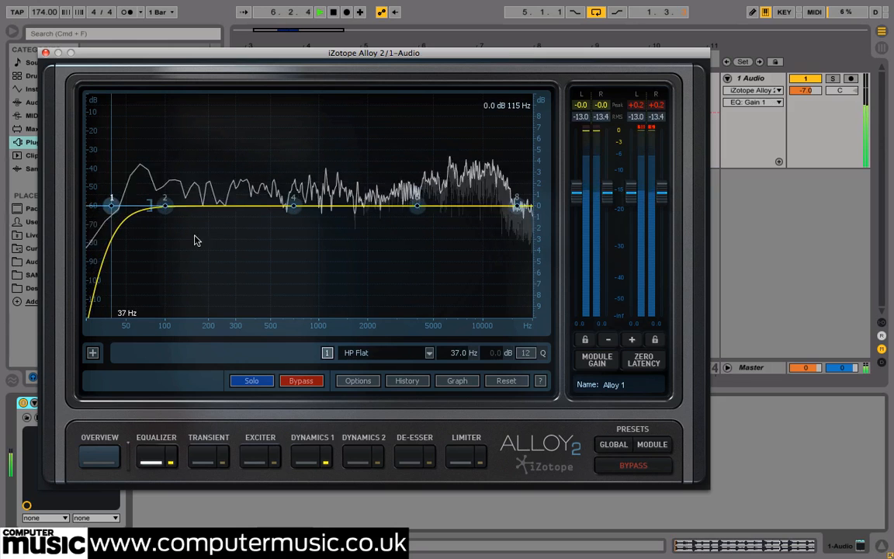
{"action": "double_click", "coordinate": [460, 354]}
{"action": "type", "text": "210"}
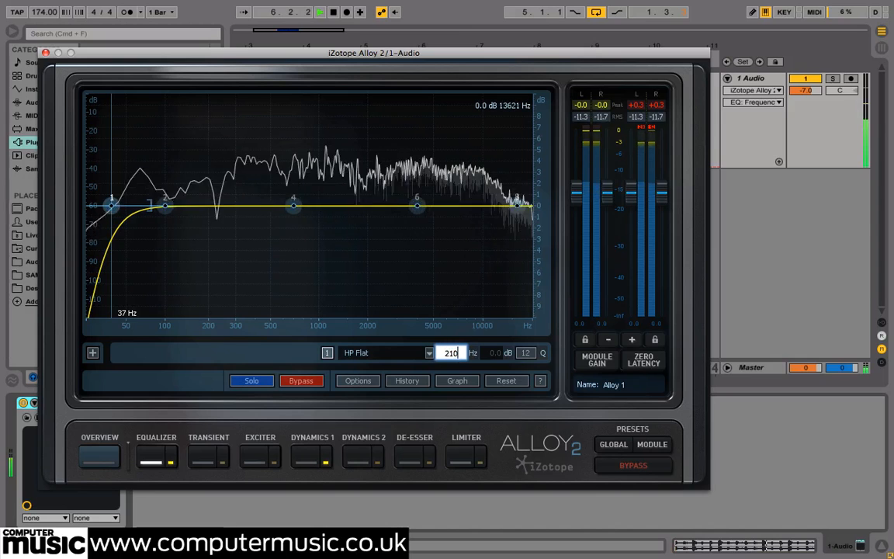
{"action": "key", "text": "Return"}
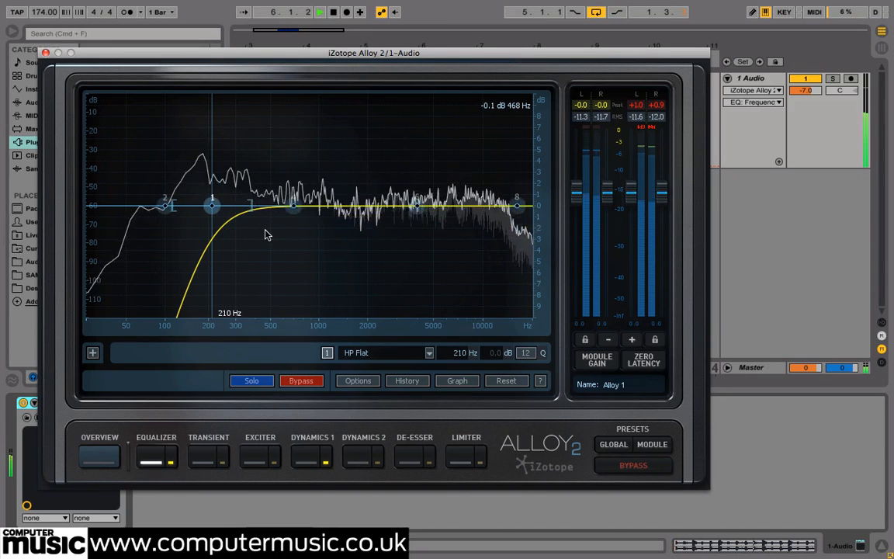
Step: Stop playback, hide the browser and reposition the Alloy 2 window to clear the workspace
{"action": "key", "text": "space"}
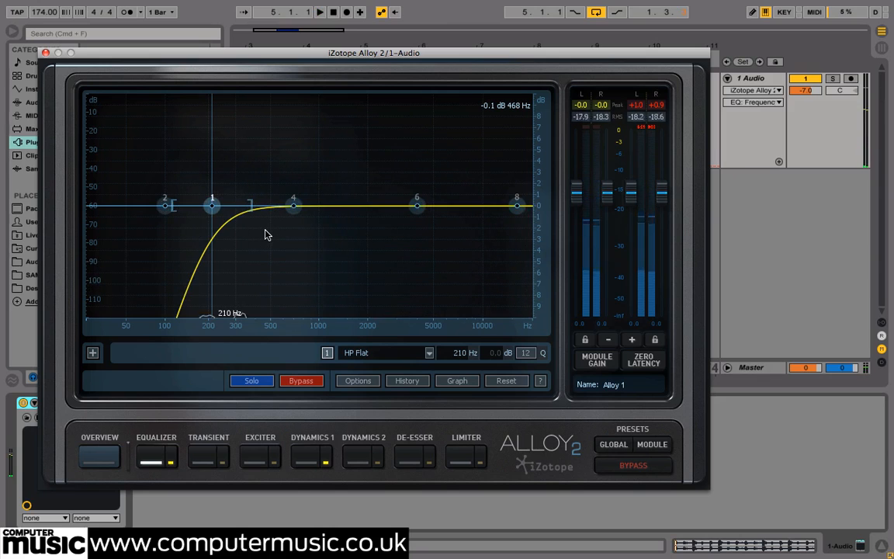
{"action": "left_click_drag", "start_coordinate": [167, 60], "coordinate": [224, 56]}
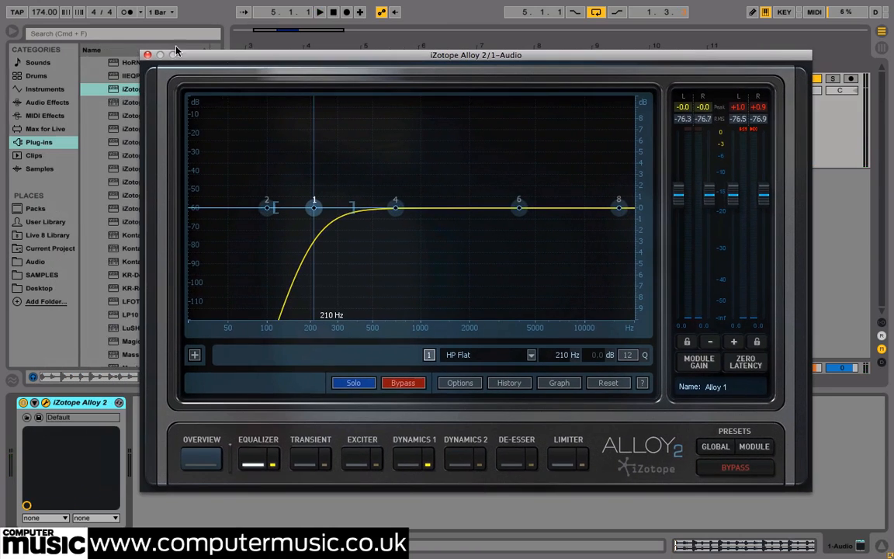
{"action": "left_click", "coordinate": [12, 33]}
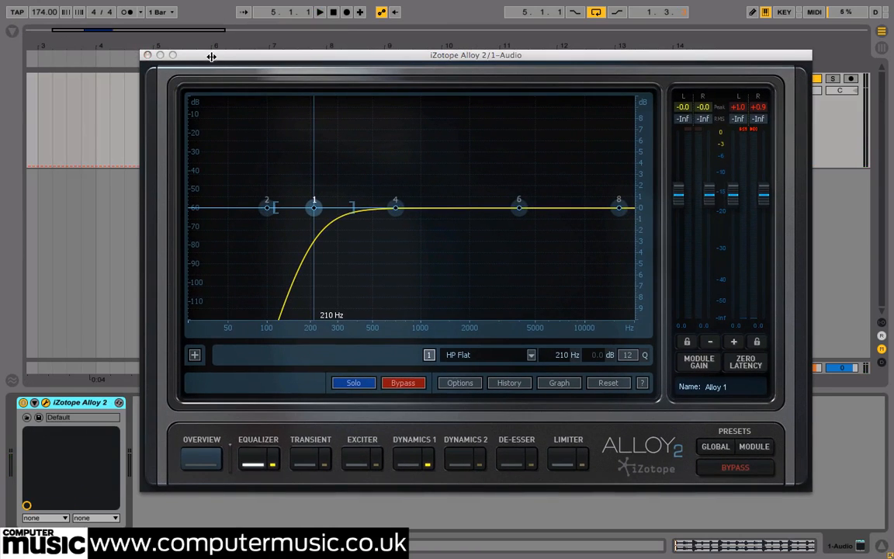
{"action": "left_click_drag", "start_coordinate": [211, 58], "coordinate": [192, 44]}
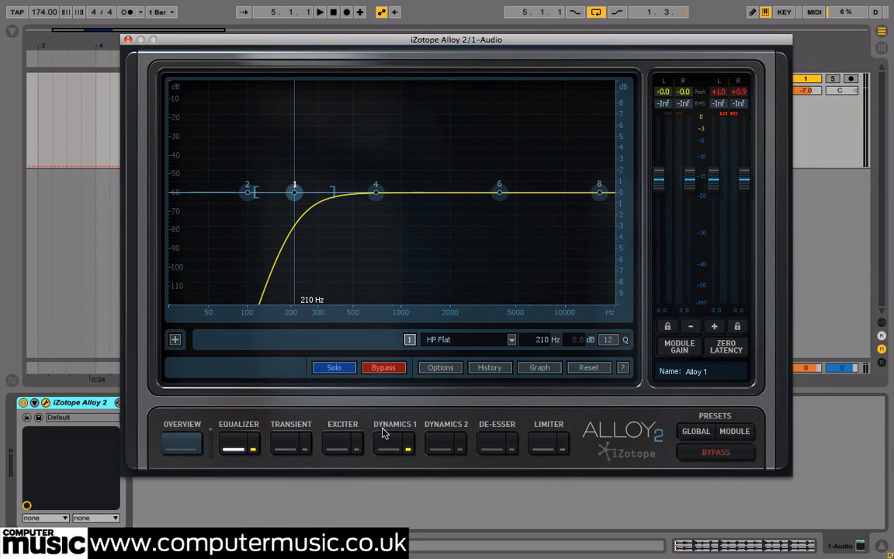
Step: Restart playback and switch Alloy 2's Dynamics 1 module to multi-band mode with all bands displayed
{"action": "key", "text": "space"}
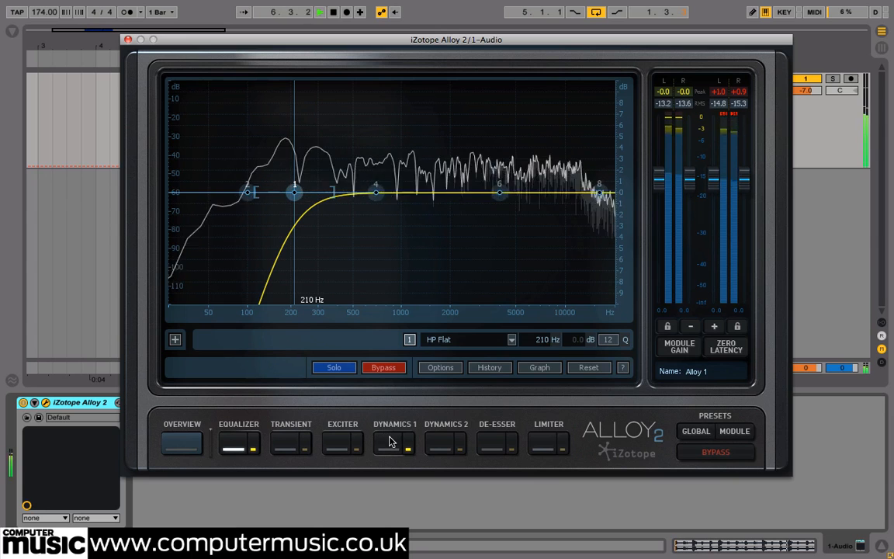
{"action": "left_click", "coordinate": [392, 444]}
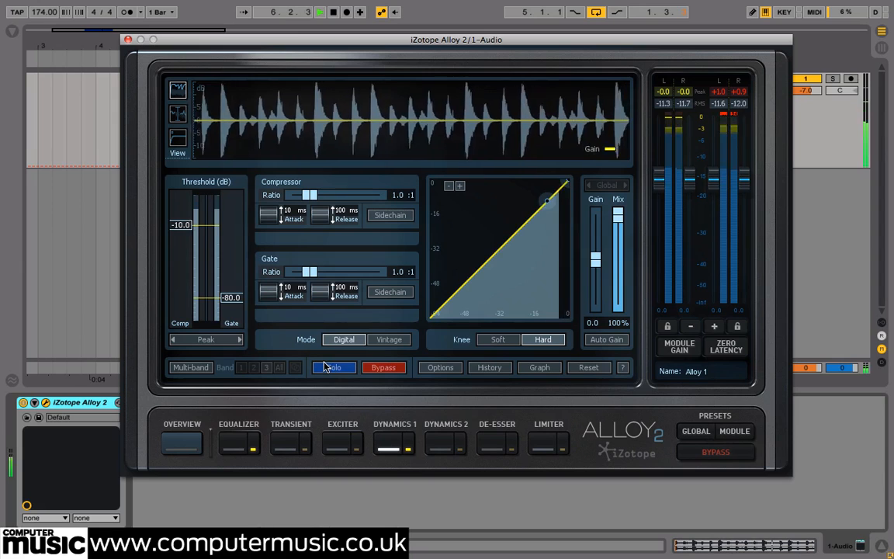
{"action": "left_click", "coordinate": [194, 367]}
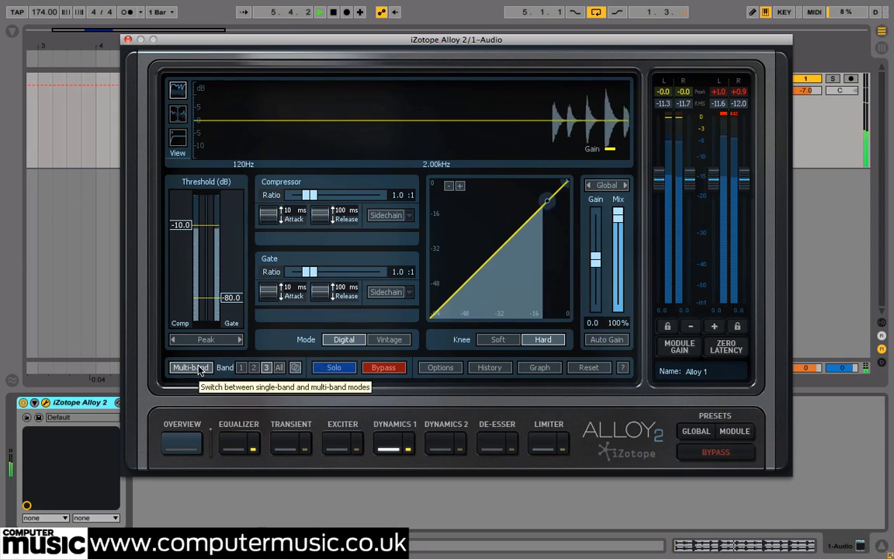
{"action": "left_click", "coordinate": [280, 368]}
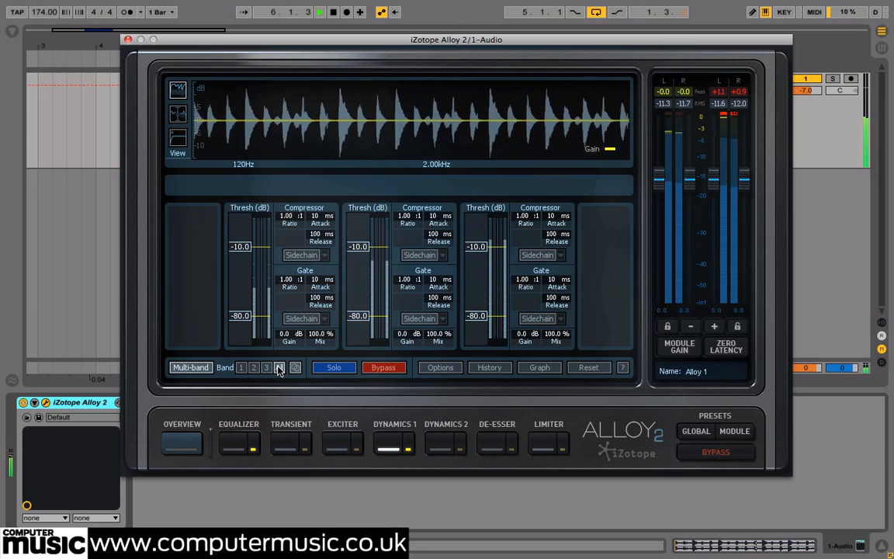
Step: Set the gate ratio to 1.5:1 on all three Dynamics 1 bands
{"action": "double_click", "coordinate": [287, 281]}
{"action": "type", "text": "1.5"}
{"action": "key", "text": "Return"}
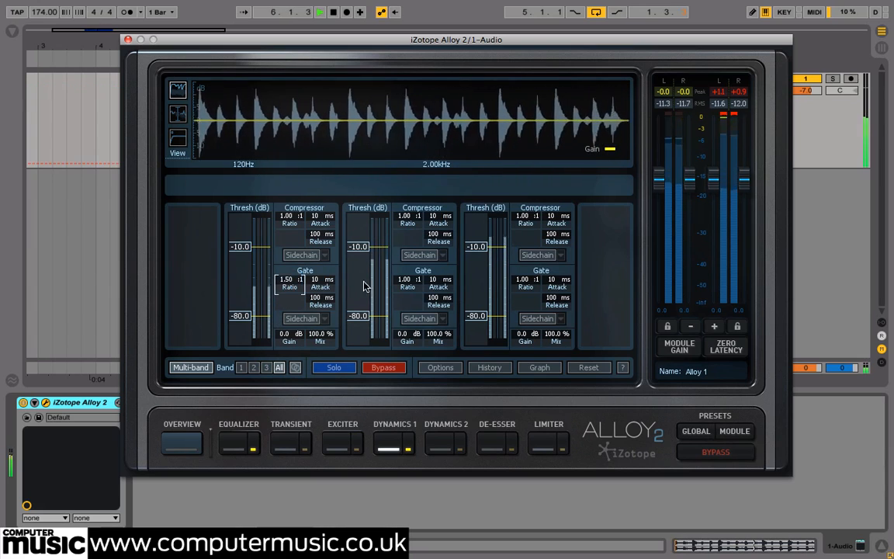
{"action": "double_click", "coordinate": [407, 281]}
{"action": "type", "text": "1"}
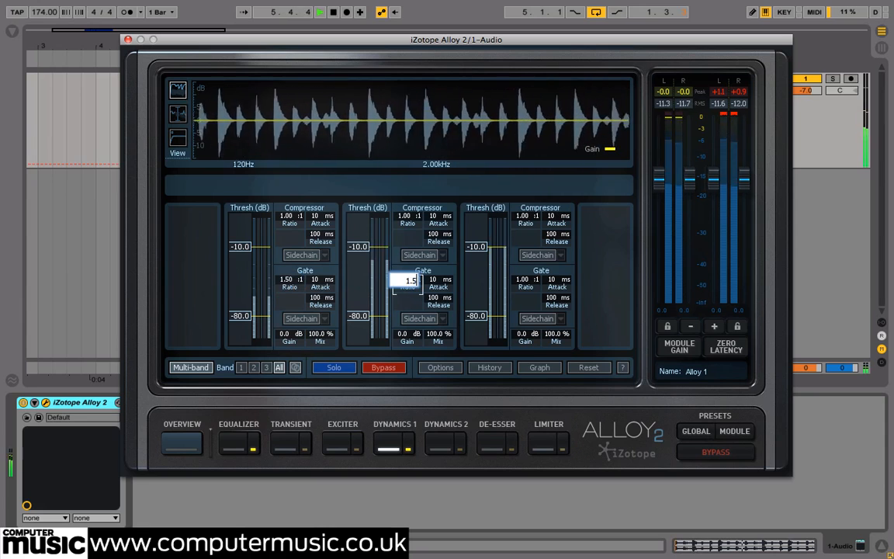
{"action": "type", "text": ".5"}
{"action": "key", "text": "Return"}
{"action": "double_click", "coordinate": [527, 286]}
{"action": "type", "text": "1.5"}
{"action": "key", "text": "Return"}
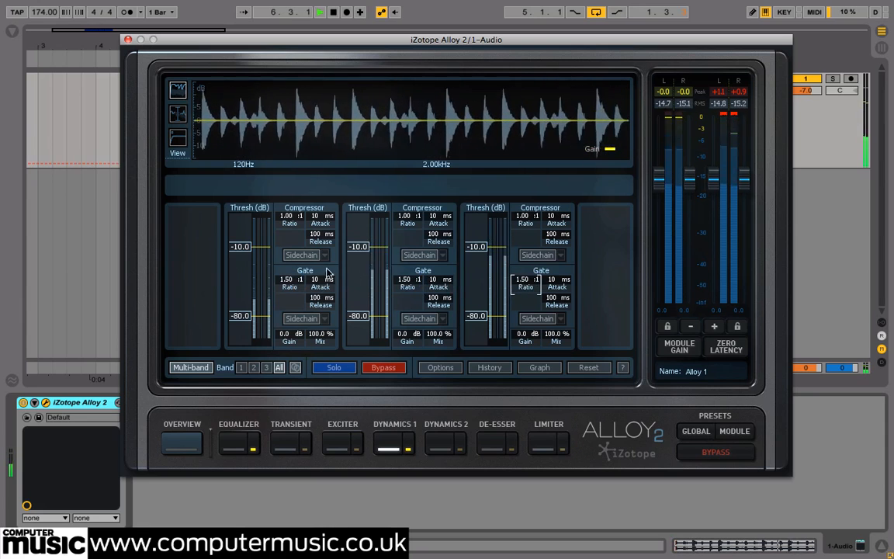
Step: Set the gate thresholds to -21.7 dB on band 1, -19.8 dB on band 2 and -39 dB on band 3
{"action": "double_click", "coordinate": [239, 316]}
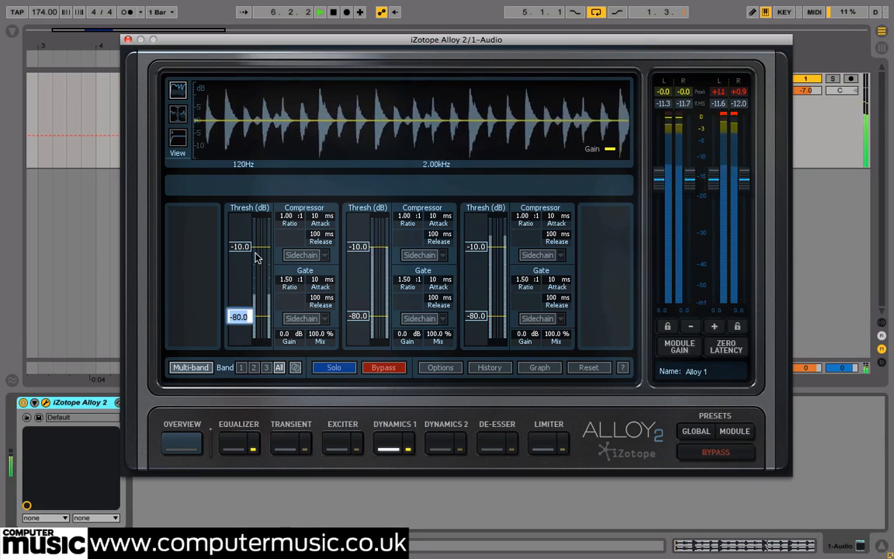
{"action": "type", "text": "-21.7"}
{"action": "key", "text": "Return"}
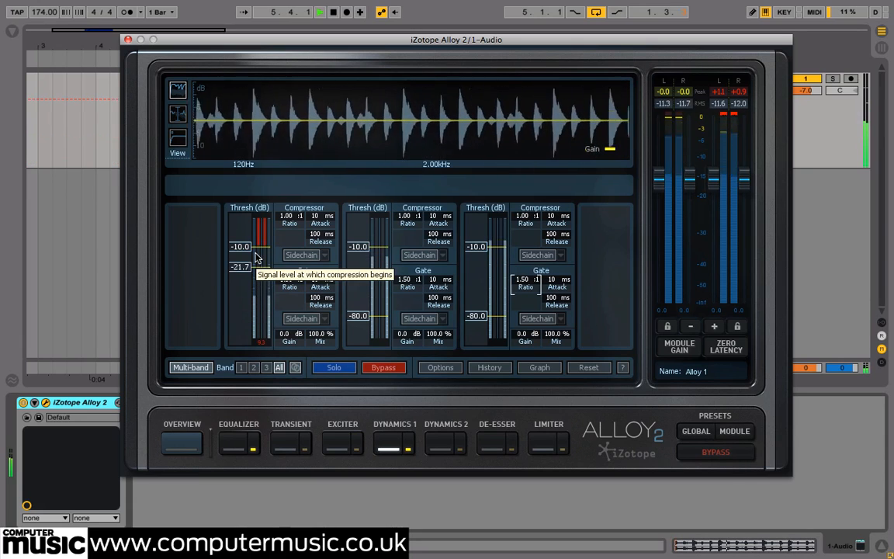
{"action": "double_click", "coordinate": [358, 316]}
{"action": "type", "text": "-19"}
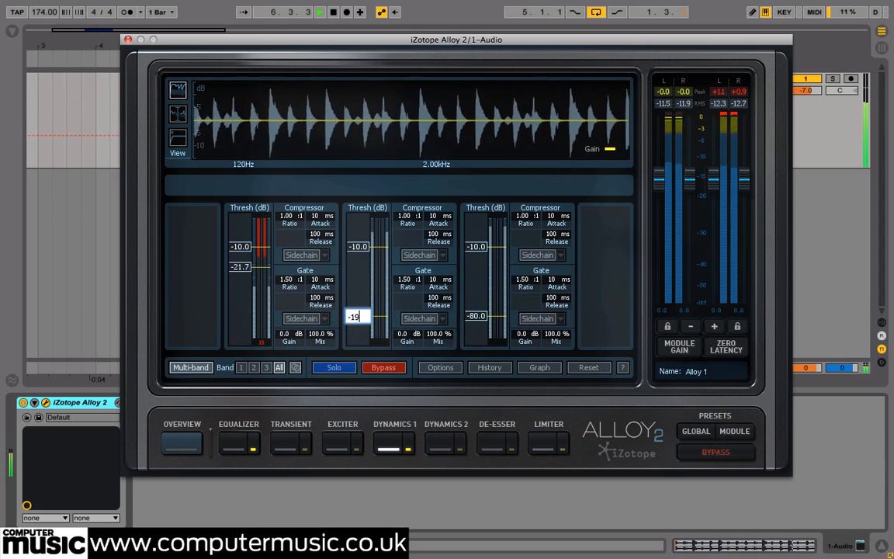
{"action": "type", "text": ".8"}
{"action": "key", "text": "Return"}
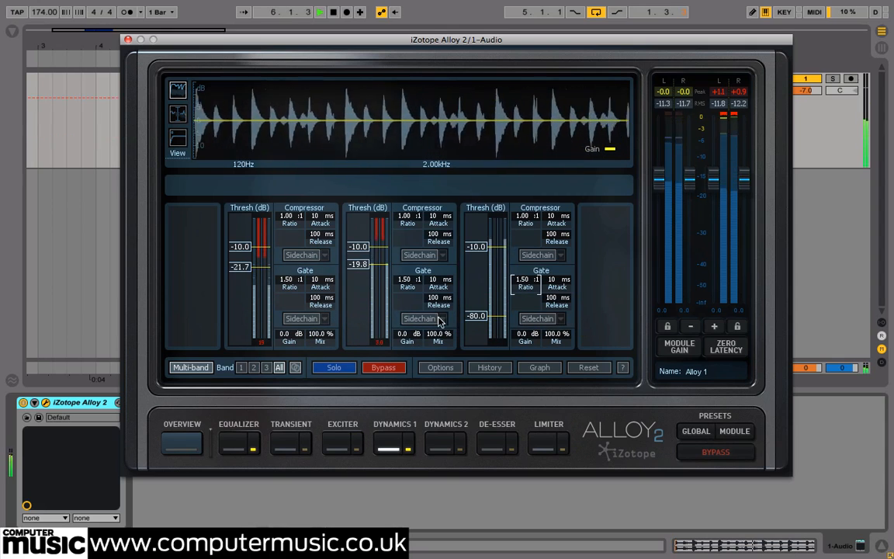
{"action": "double_click", "coordinate": [475, 316]}
{"action": "type", "text": "-39"}
{"action": "key", "text": "Return"}
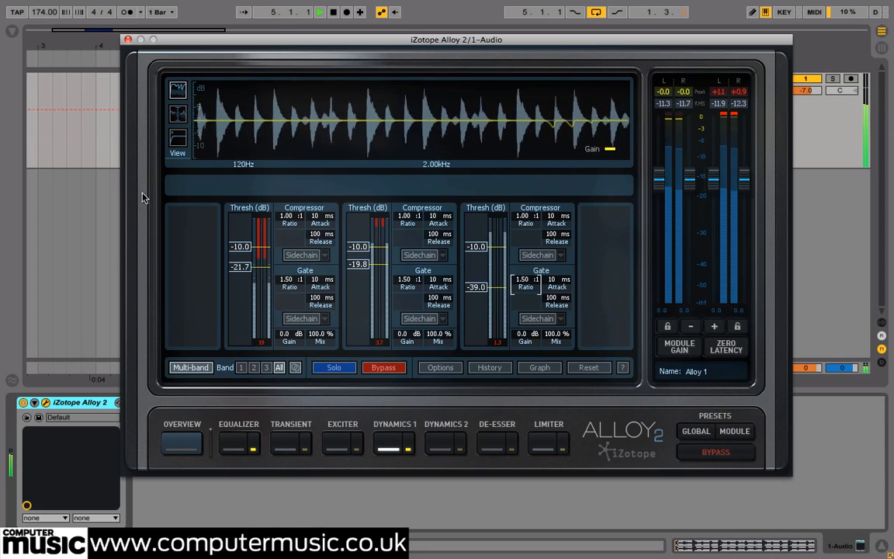
Step: Show the crossover spectrum view and compare the break with Alloy 2 bypassed and active
{"action": "left_click", "coordinate": [178, 113]}
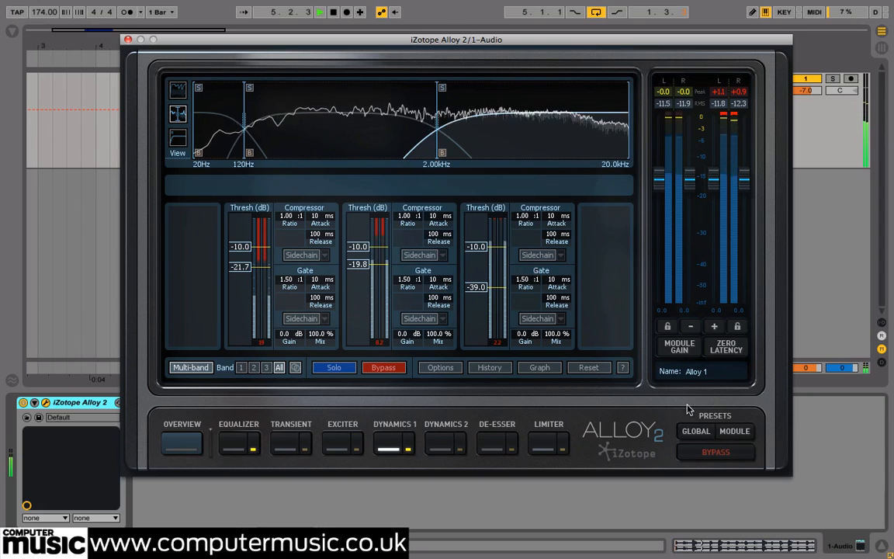
{"action": "left_click", "coordinate": [714, 453]}
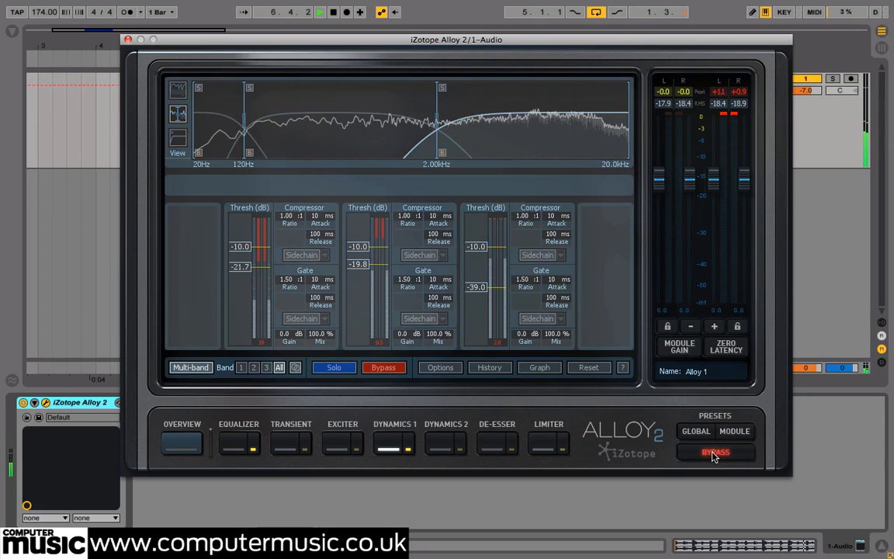
{"action": "left_click", "coordinate": [713, 455]}
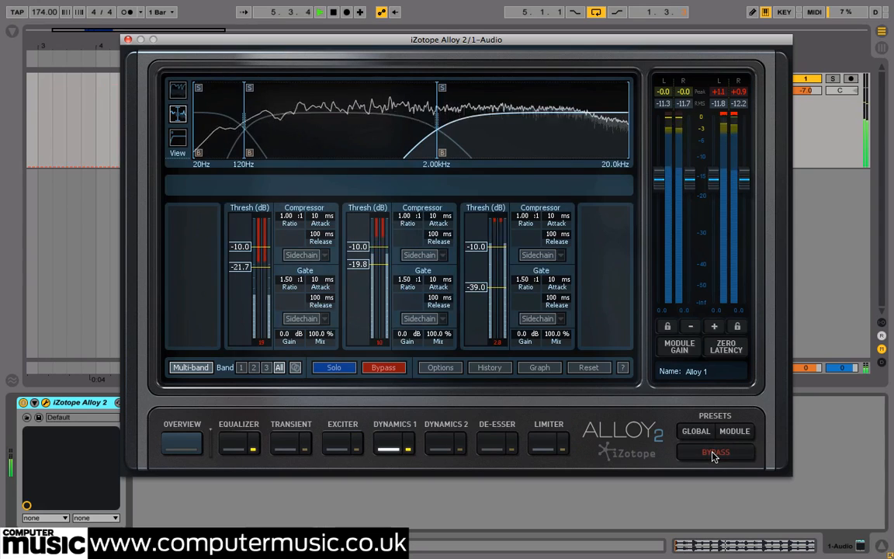
Step: Compare the break once more with Alloy 2 bypassed and active, close its window and stop playback
{"action": "left_click", "coordinate": [714, 455]}
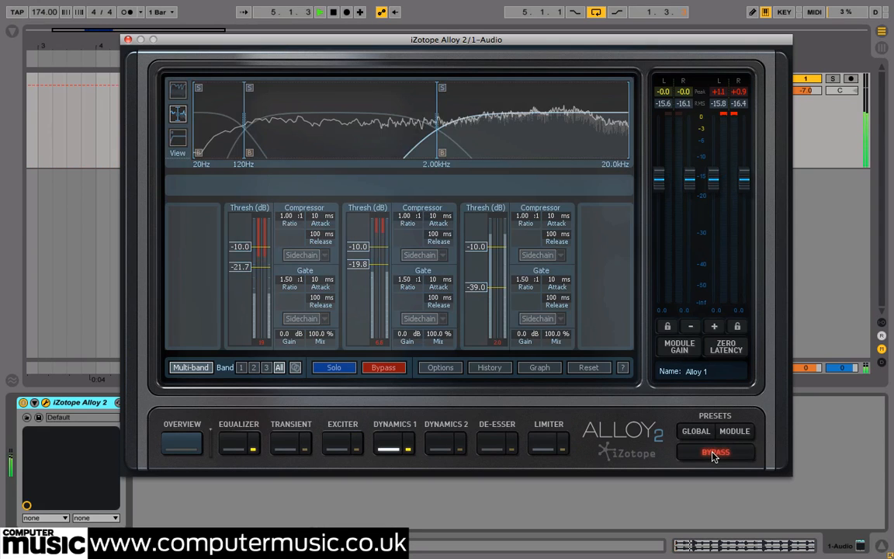
{"action": "left_click", "coordinate": [713, 455]}
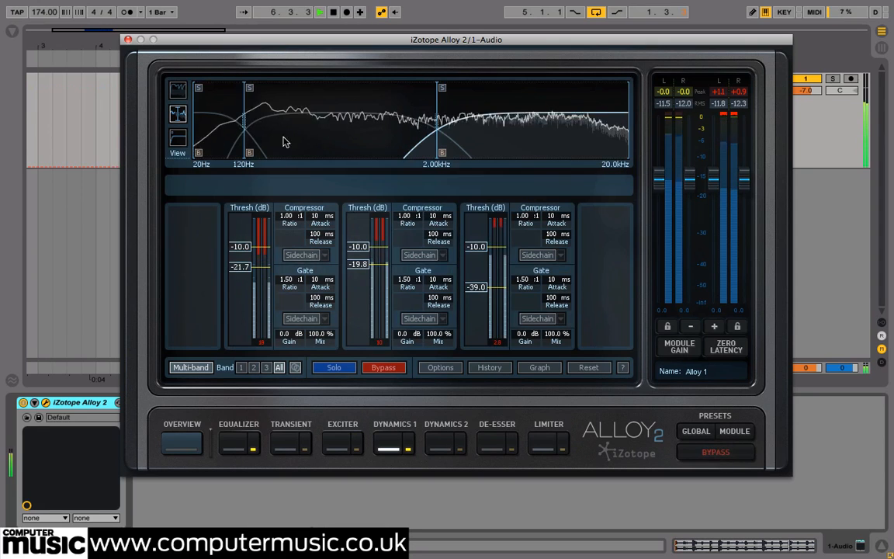
{"action": "left_click", "coordinate": [129, 39]}
{"action": "left_click_drag", "start_coordinate": [144, 44], "coordinate": [227, 44]}
{"action": "key", "text": "space"}
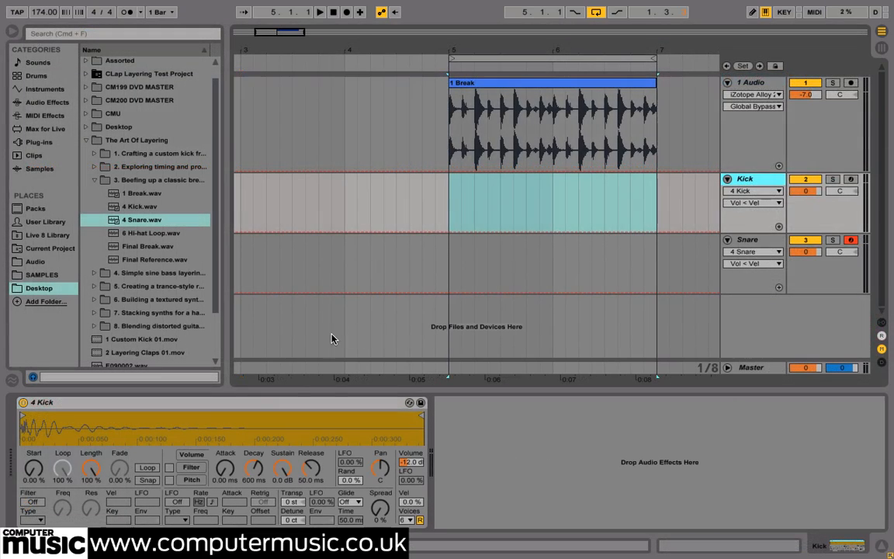
Step: Preview the 4 Kick.wav and 4 Snare.wav samples and view the samplers on the Kick and Snare tracks
{"action": "left_click", "coordinate": [140, 206]}
{"action": "left_click", "coordinate": [153, 222]}
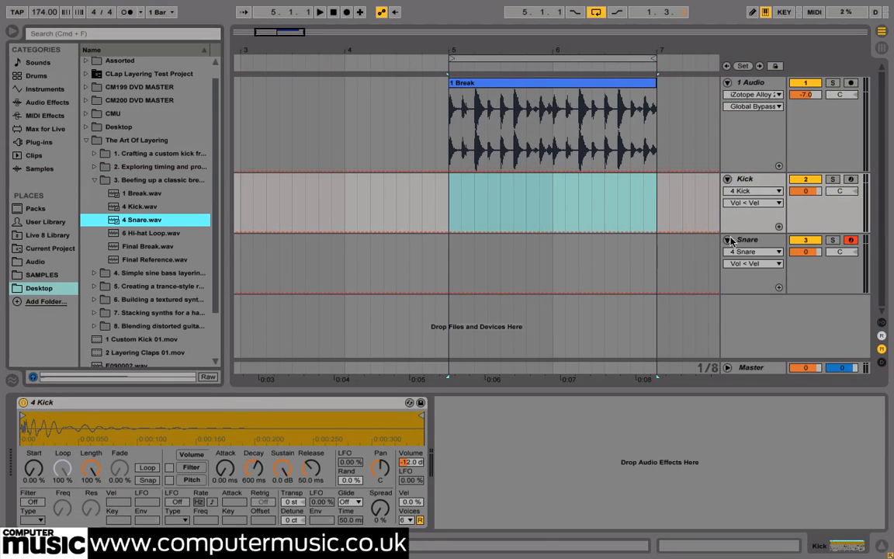
{"action": "left_click", "coordinate": [751, 242]}
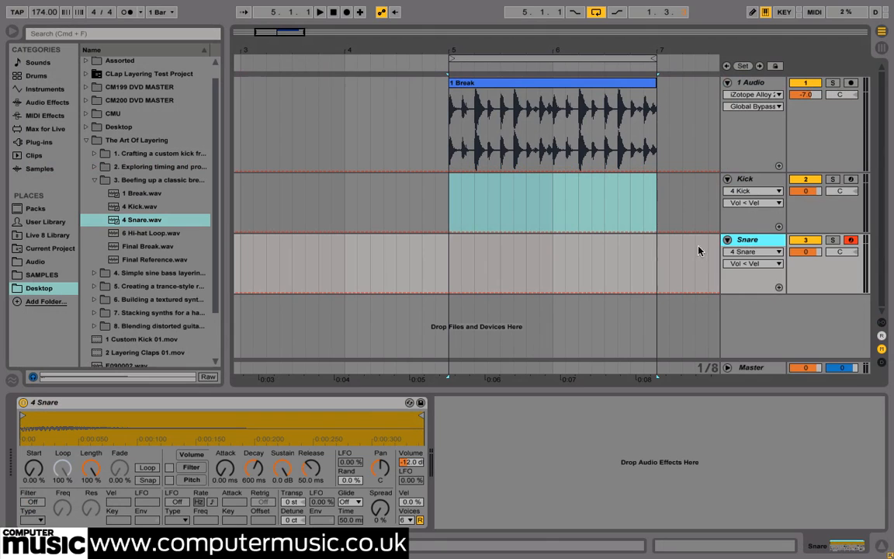
{"action": "left_click", "coordinate": [747, 180]}
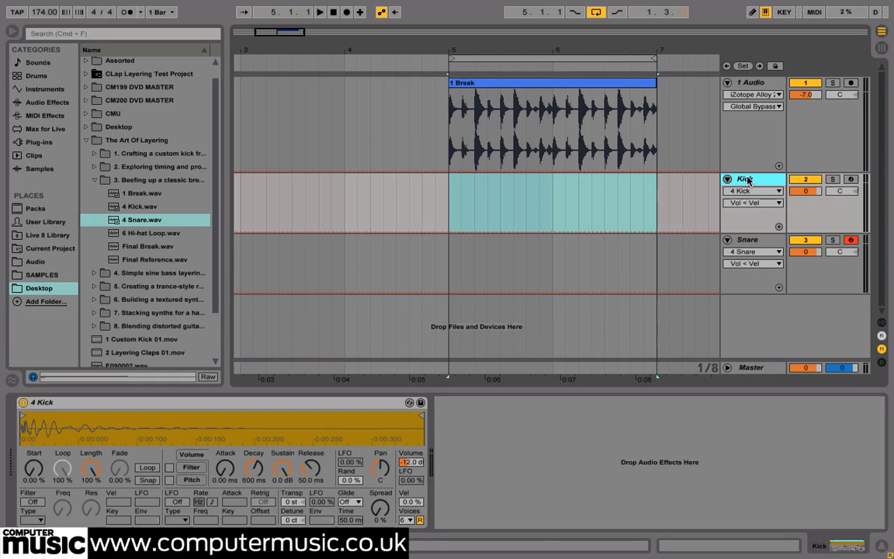
{"action": "left_click", "coordinate": [757, 236]}
Step: Set the sampler volume to 0 dB on both the Kick and Snare tracks
{"action": "left_click", "coordinate": [756, 183]}
{"action": "left_click", "coordinate": [411, 464]}
{"action": "key", "text": "Return"}
{"action": "left_click", "coordinate": [750, 241]}
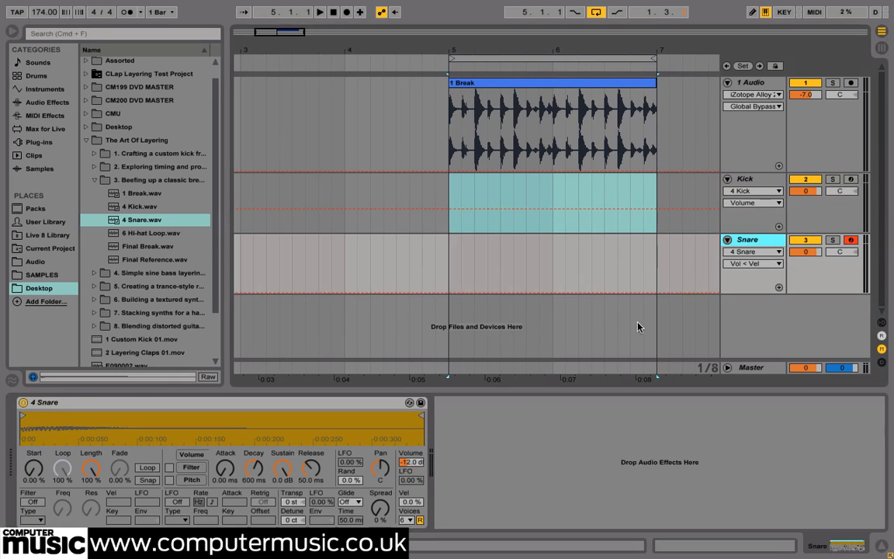
{"action": "left_click", "coordinate": [411, 464]}
{"action": "key", "text": "Return"}
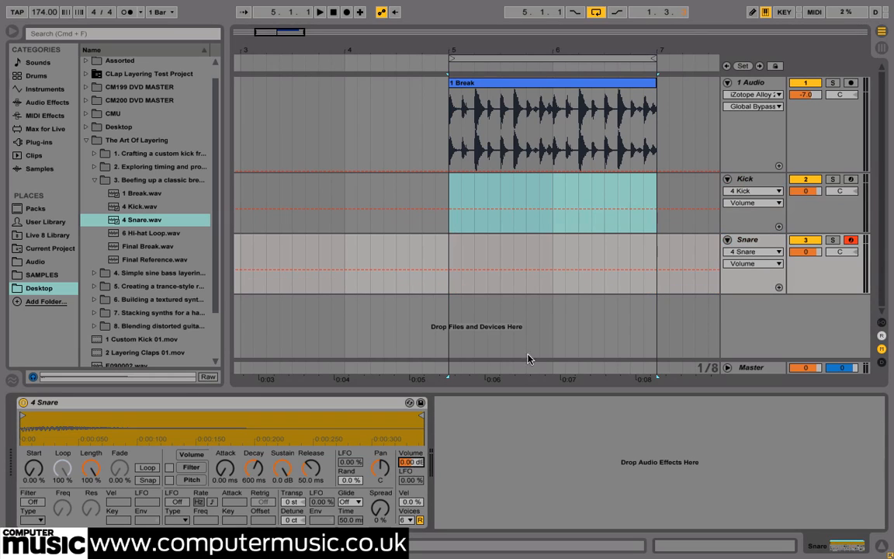
Step: Create a two-bar MIDI clip on the Kick track from bar 5 to bar 7 and name it Kick
{"action": "left_click", "coordinate": [720, 203]}
{"action": "left_click_drag", "start_coordinate": [450, 194], "coordinate": [652, 195]}
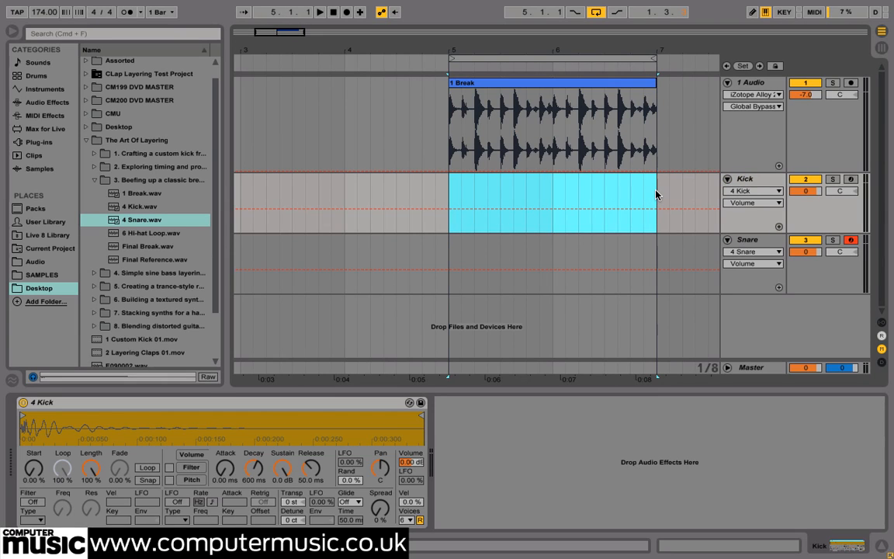
{"action": "key", "text": "ctrl+shift+m"}
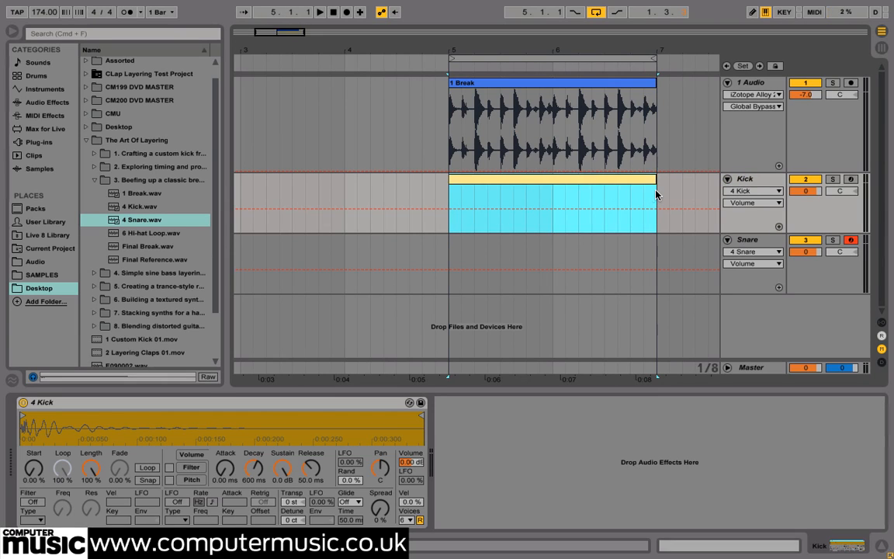
{"action": "key", "text": "ctrl+r"}
{"action": "type", "text": "Kick"}
{"action": "key", "text": "Return"}
Step: Program one-beat C3 notes at 1, 1.3, 2 and 2.3 in the Kick clip and play the loop
{"action": "double_click", "coordinate": [487, 184]}
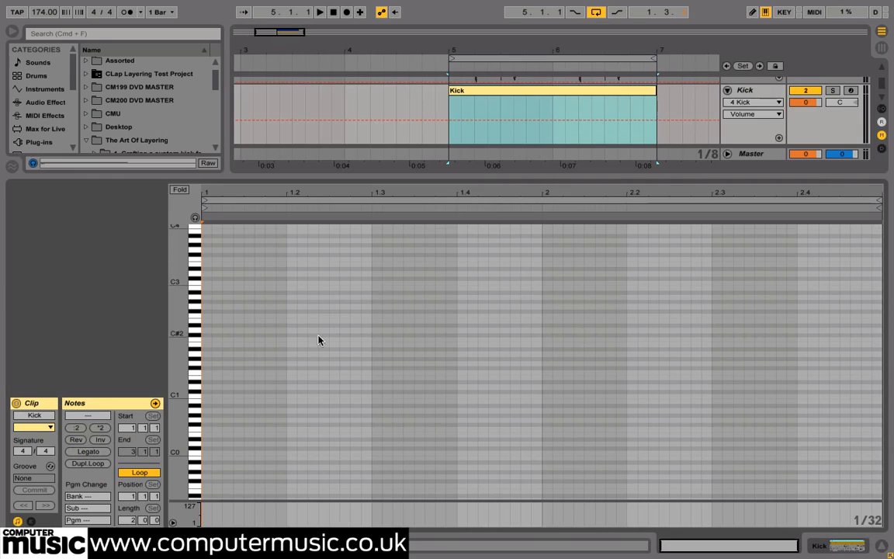
{"action": "double_click", "coordinate": [206, 284]}
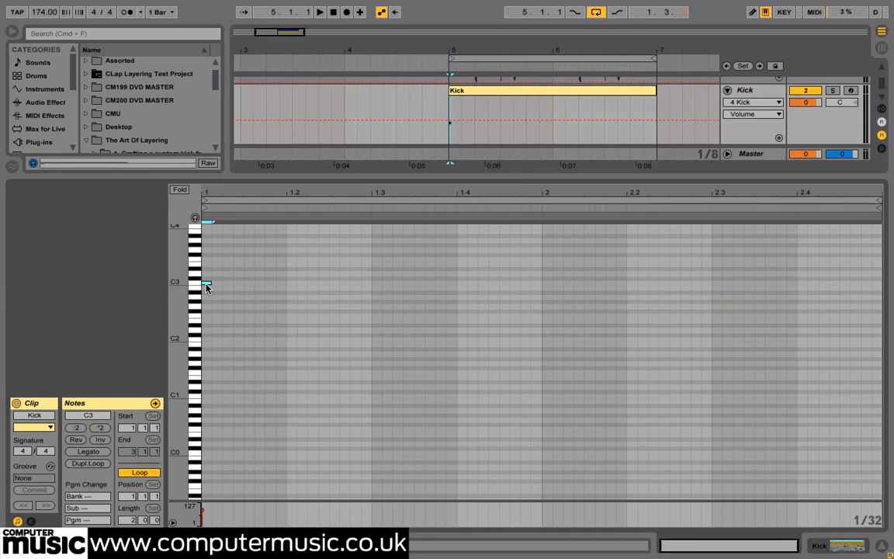
{"action": "left_click_drag", "start_coordinate": [205, 284], "coordinate": [286, 285]}
{"action": "left_click", "coordinate": [366, 273]}
{"action": "left_click_drag", "start_coordinate": [367, 273], "coordinate": [200, 311]}
{"action": "key", "text": "ctrl+d"}
{"action": "key", "text": "ctrl+d"}
{"action": "key", "text": "ctrl+d"}
{"action": "key", "text": "space"}
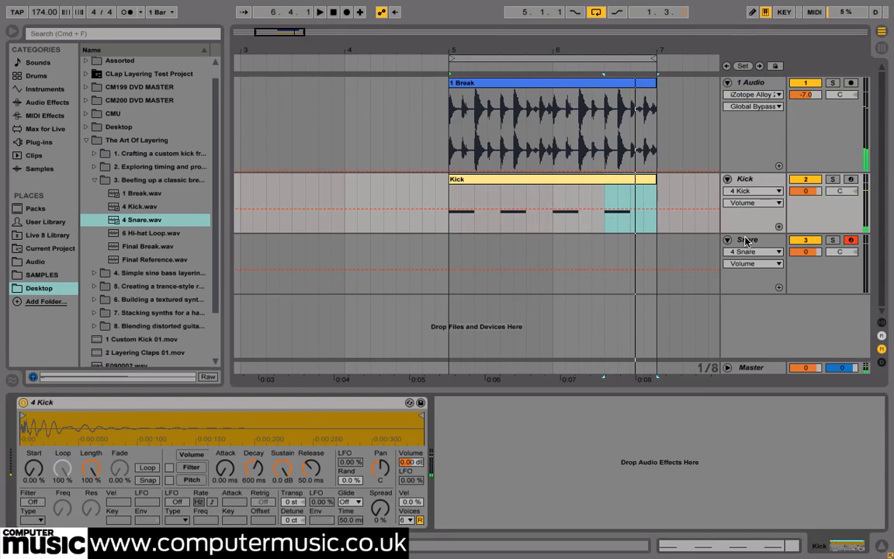
Step: Create a two-bar MIDI clip on the Snare track from bar 5 to bar 7 and name it Snare
{"action": "left_click", "coordinate": [747, 241]}
{"action": "left_click_drag", "start_coordinate": [451, 255], "coordinate": [630, 272]}
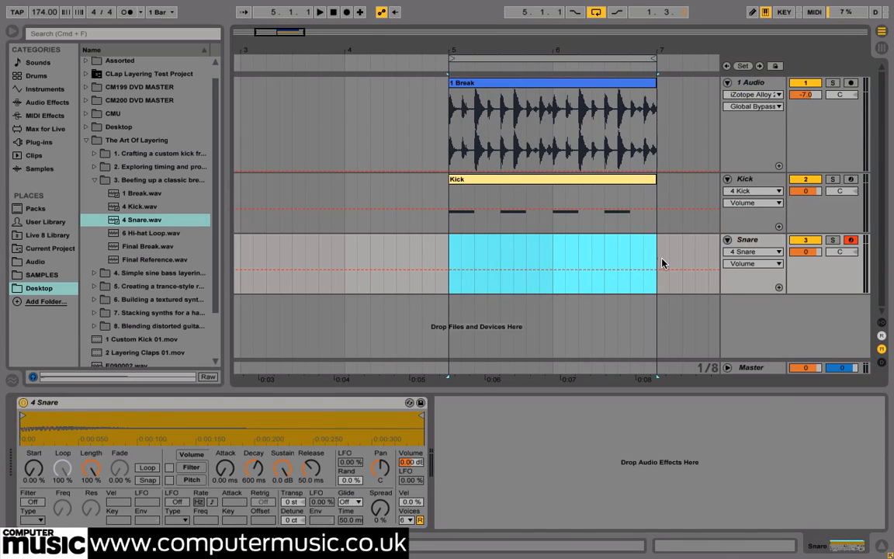
{"action": "key", "text": "ctrl+shift+m"}
{"action": "key", "text": "ctrl+r"}
{"action": "type", "text": "Snare"}
{"action": "key", "text": "Return"}
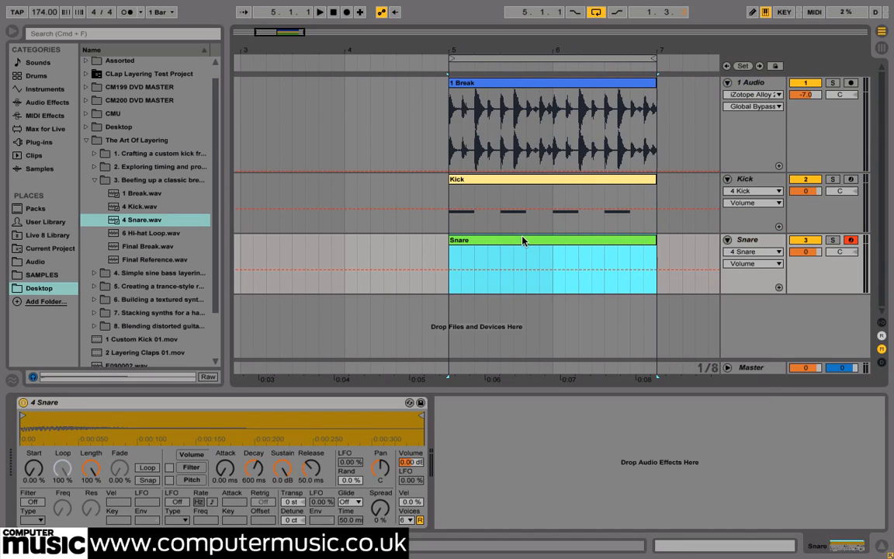
Step: Program one-beat C3 notes at 1.2, 1.4, 2.2 and 2.4 in the Snare clip and start playback
{"action": "double_click", "coordinate": [525, 240]}
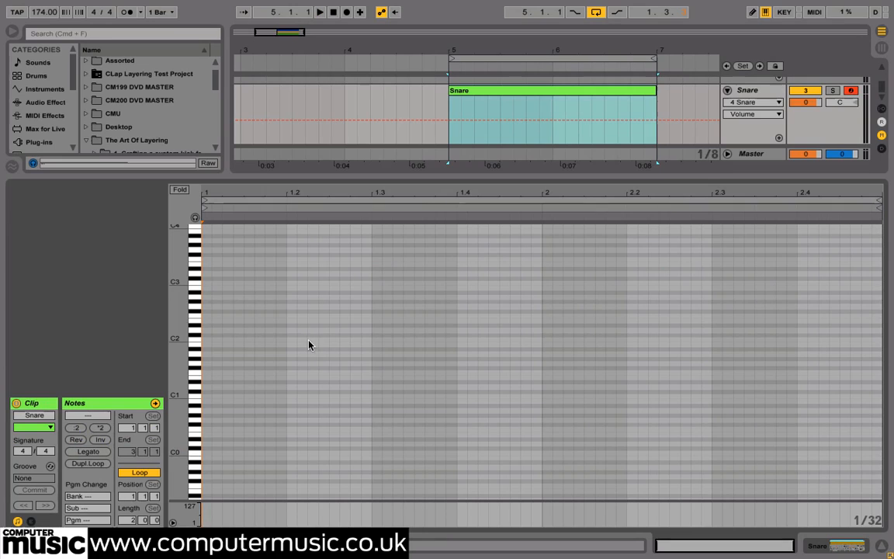
{"action": "double_click", "coordinate": [292, 282]}
{"action": "left_click_drag", "start_coordinate": [297, 283], "coordinate": [251, 305]}
{"action": "double_click", "coordinate": [369, 274]}
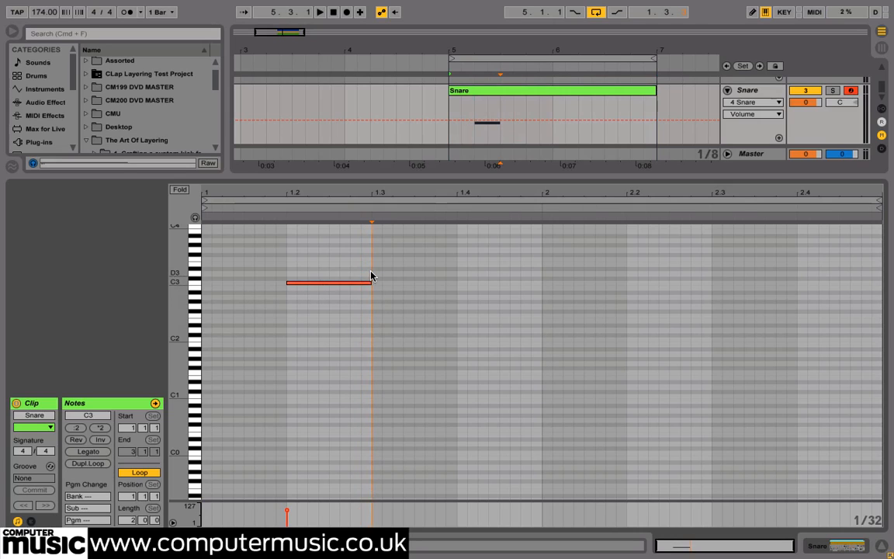
{"action": "left_click_drag", "start_coordinate": [370, 273], "coordinate": [174, 298]}
{"action": "key", "text": "ctrl+d"}
{"action": "key", "text": "ctrl+d"}
{"action": "key", "text": "ctrl+d"}
{"action": "key", "text": "space"}
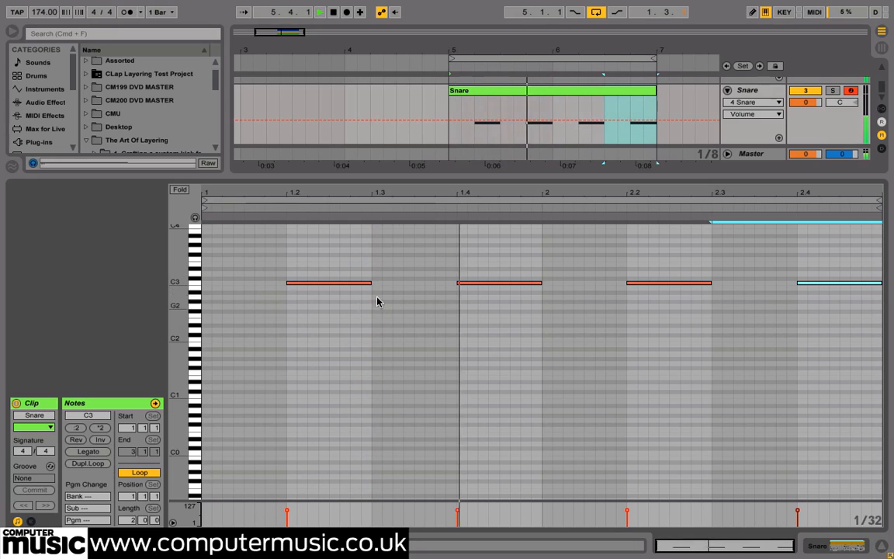
Step: Move the second and fourth Snare notes half a beat earlier and set the note grid to 1/8
{"action": "left_click", "coordinate": [499, 282]}
{"action": "left_click_drag", "start_coordinate": [787, 253], "coordinate": [823, 305]}
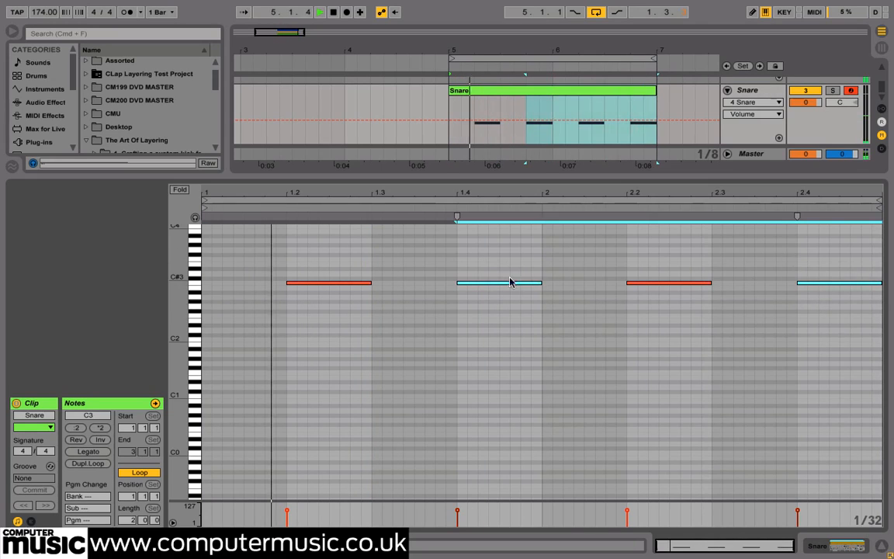
{"action": "left_click_drag", "start_coordinate": [463, 283], "coordinate": [435, 286]}
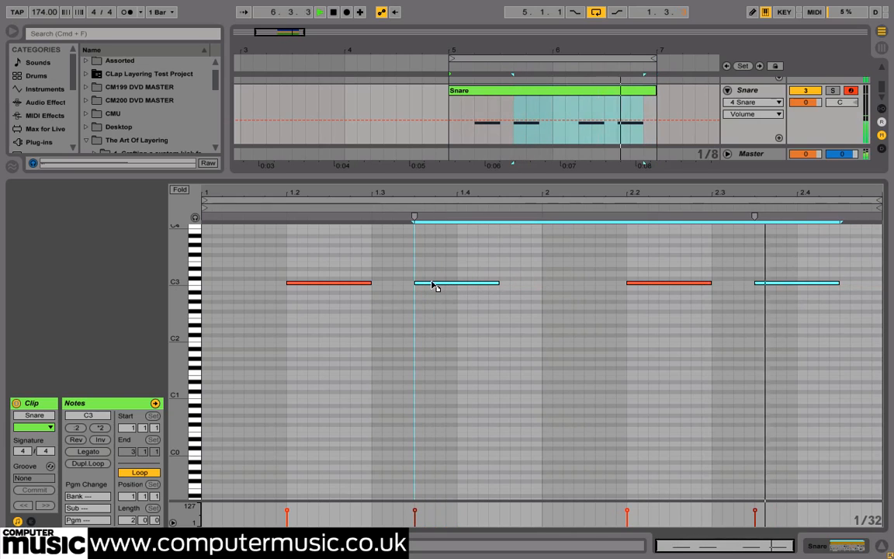
{"action": "right_click", "coordinate": [425, 271]}
{"action": "left_click", "coordinate": [481, 465]}
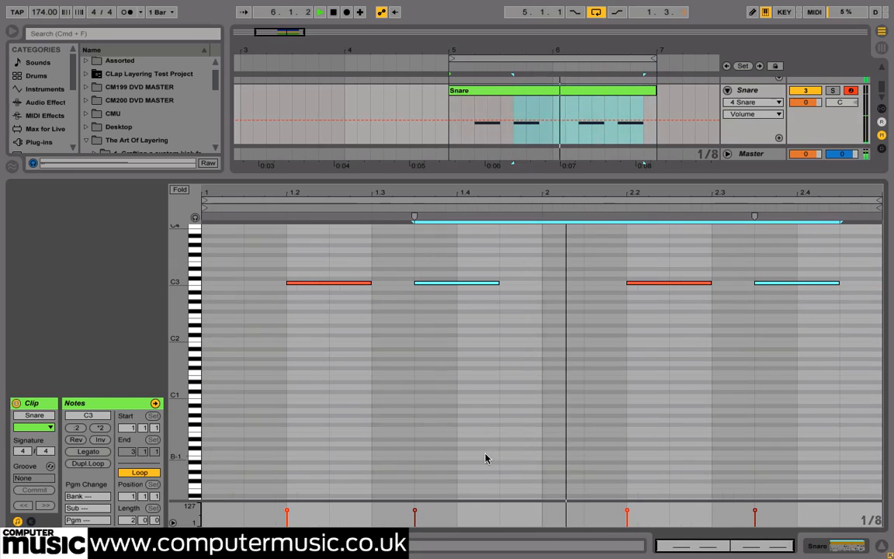
{"action": "left_click", "coordinate": [495, 267]}
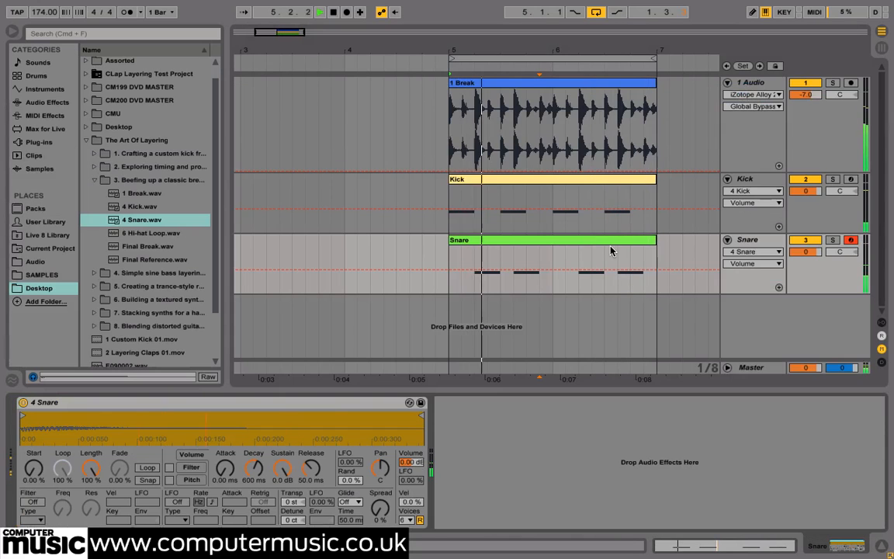
{"action": "key", "text": "space"}
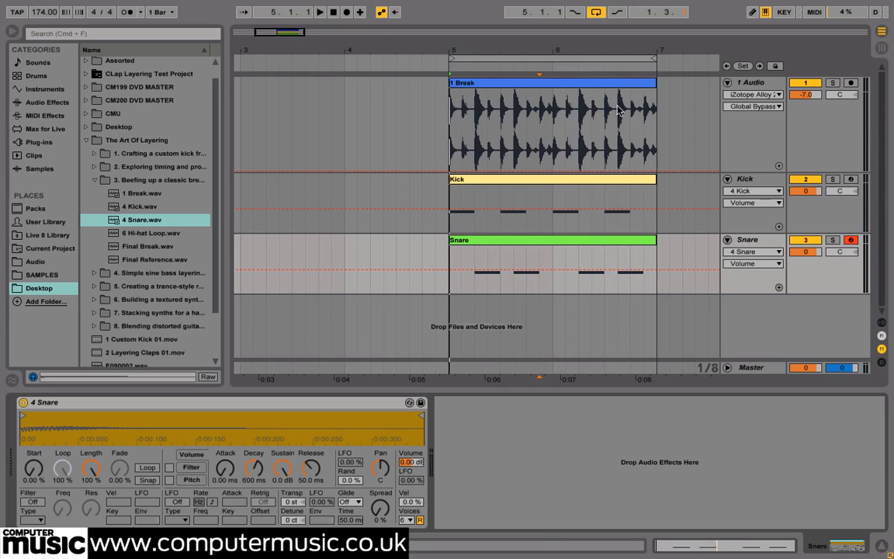
Step: Shorten the Kick notes at 1.3 and 2.3 to about five 1/32 steps and audition the loop
{"action": "left_click_drag", "start_coordinate": [452, 50], "coordinate": [456, 46]}
{"action": "left_click", "coordinate": [11, 32]}
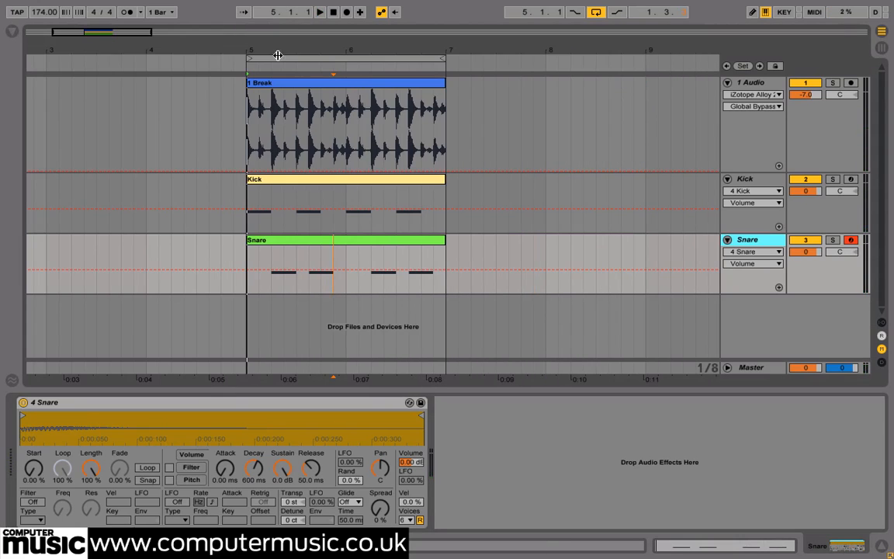
{"action": "double_click", "coordinate": [319, 177]}
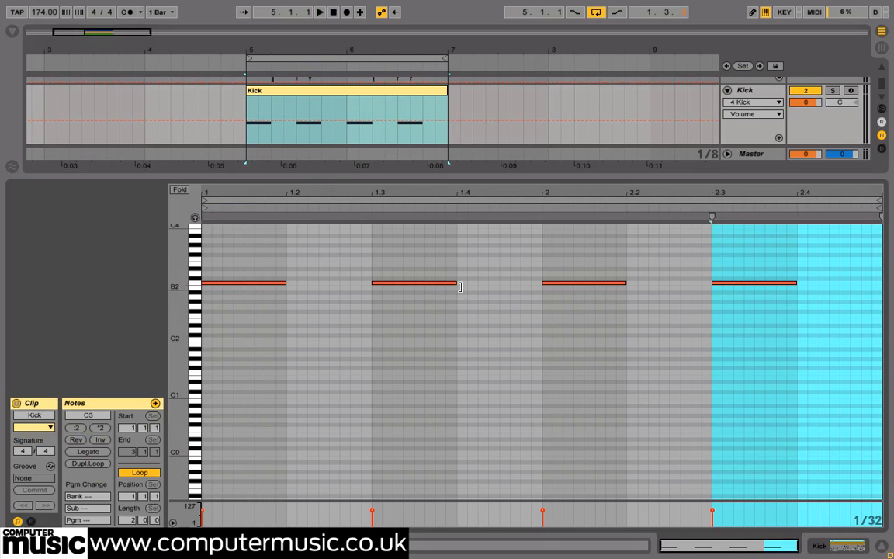
{"action": "left_click", "coordinate": [454, 284]}
{"action": "left_click", "coordinate": [722, 283], "text": "shift"}
{"action": "key", "text": "space"}
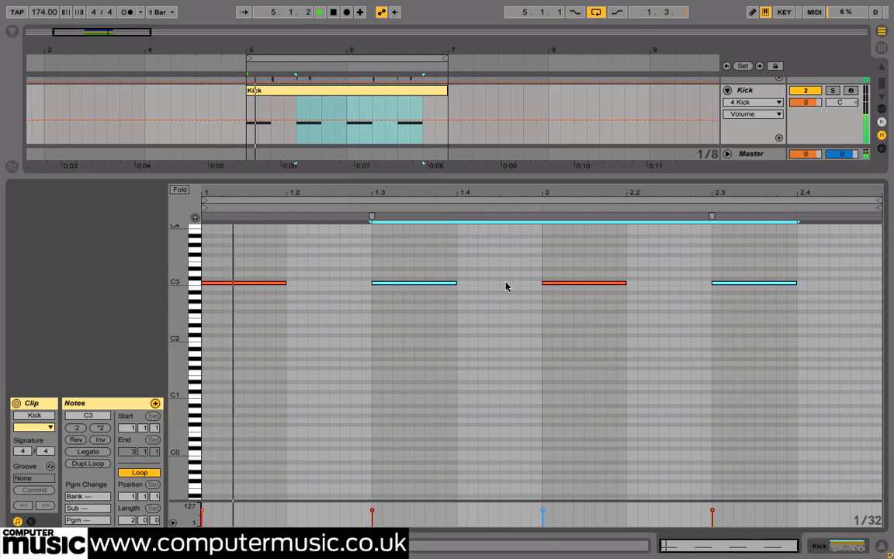
{"action": "left_click_drag", "start_coordinate": [457, 282], "coordinate": [424, 283]}
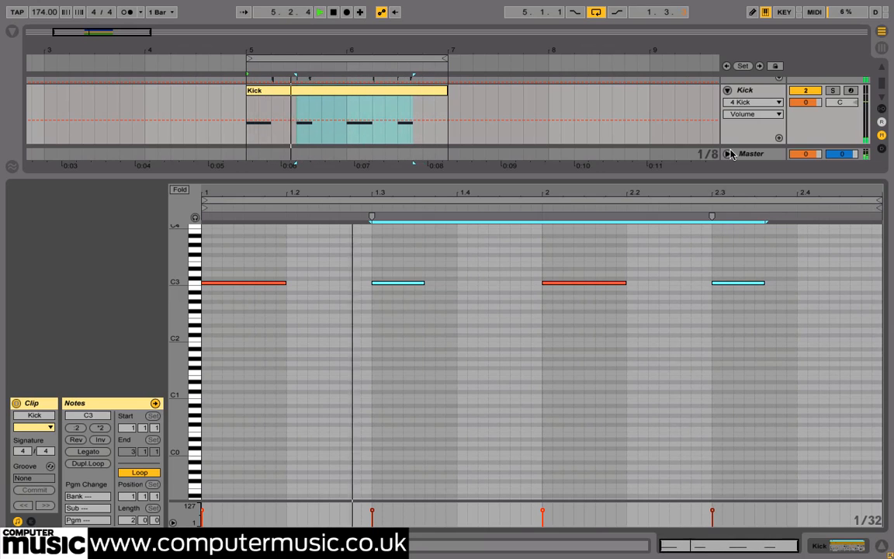
{"action": "double_click", "coordinate": [751, 91]}
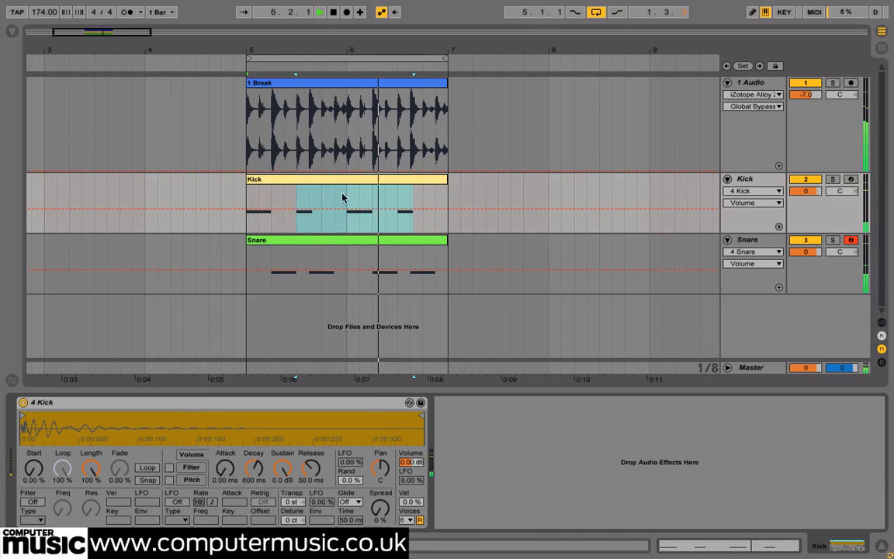
{"action": "key", "text": "space"}
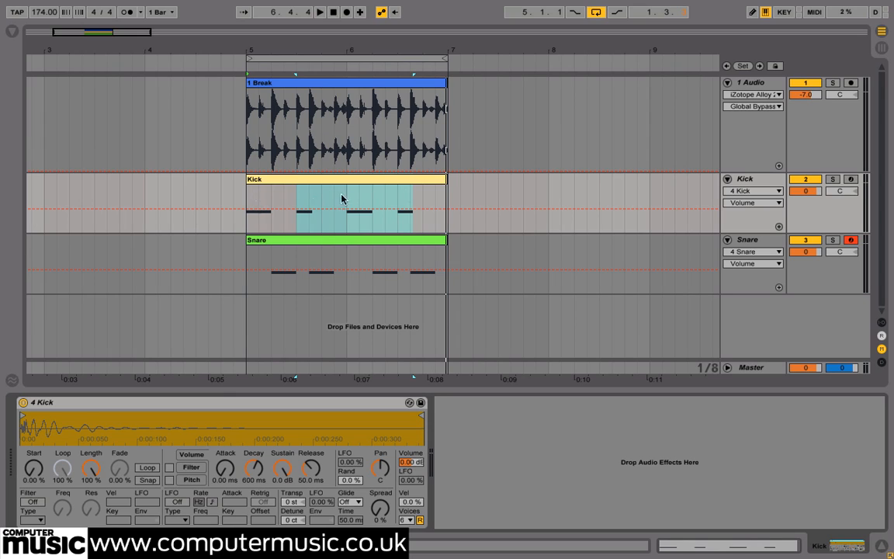
Step: Transpose the Kick sampler up to +3 st while the loop plays
{"action": "left_click", "coordinate": [752, 181]}
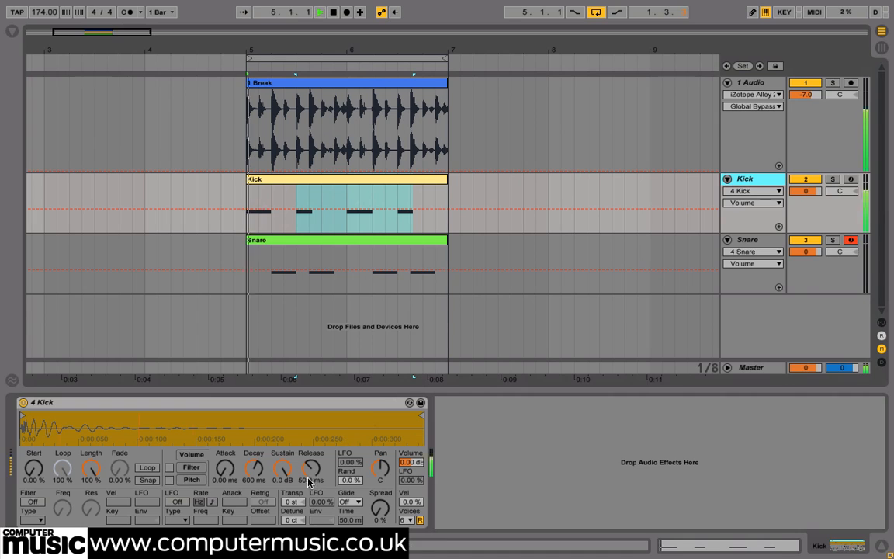
{"action": "left_click", "coordinate": [292, 502]}
{"action": "left_click_drag", "start_coordinate": [291, 501], "coordinate": [292, 493]}
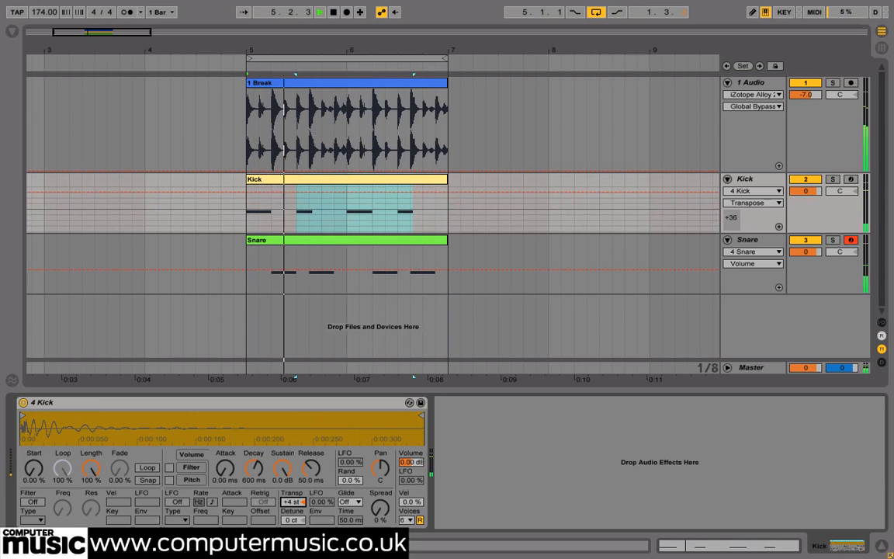
{"action": "left_click_drag", "start_coordinate": [288, 502], "coordinate": [288, 504]}
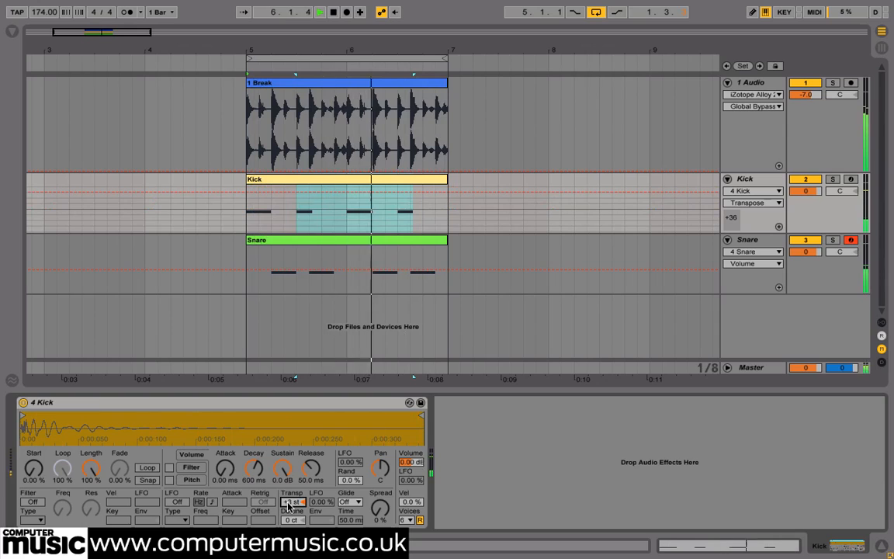
Step: Transpose the Snare sampler up to +3 st and return to the Kick track
{"action": "left_click", "coordinate": [747, 241]}
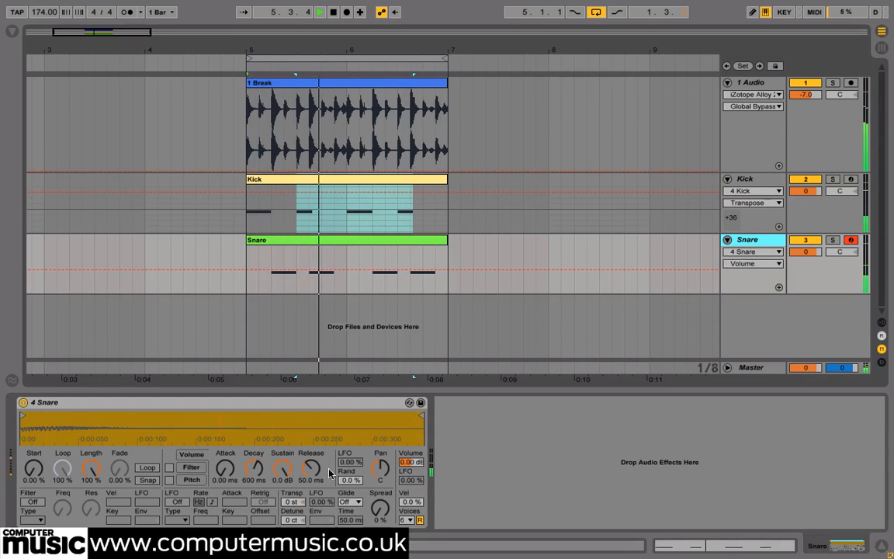
{"action": "left_click_drag", "start_coordinate": [292, 502], "coordinate": [292, 497]}
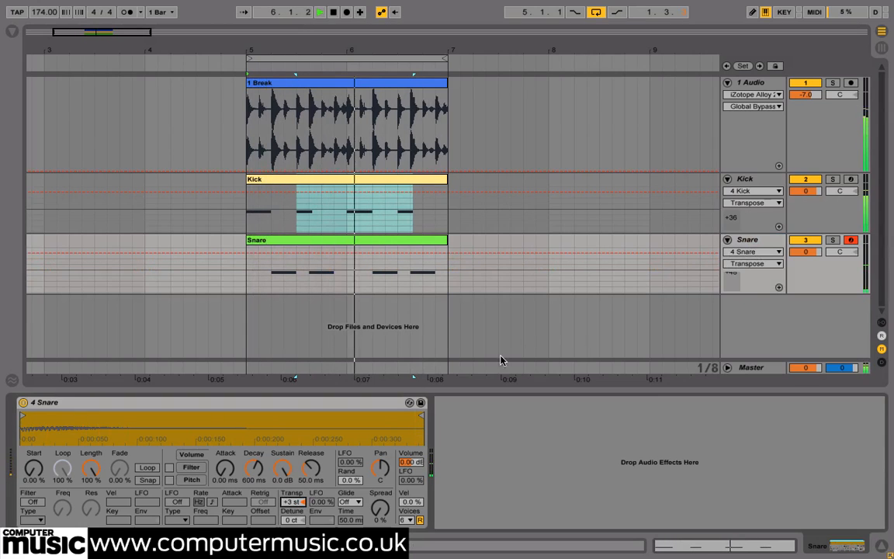
{"action": "left_click", "coordinate": [715, 190]}
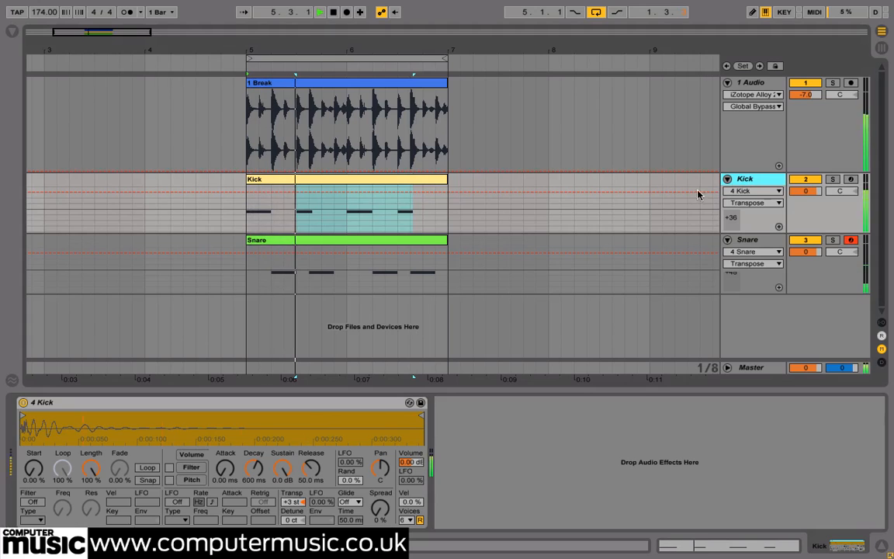
Step: Enable the Kick sampler's low-pass filter and set its frequency to about 370 Hz with resonance 0.30
{"action": "left_click", "coordinate": [35, 502]}
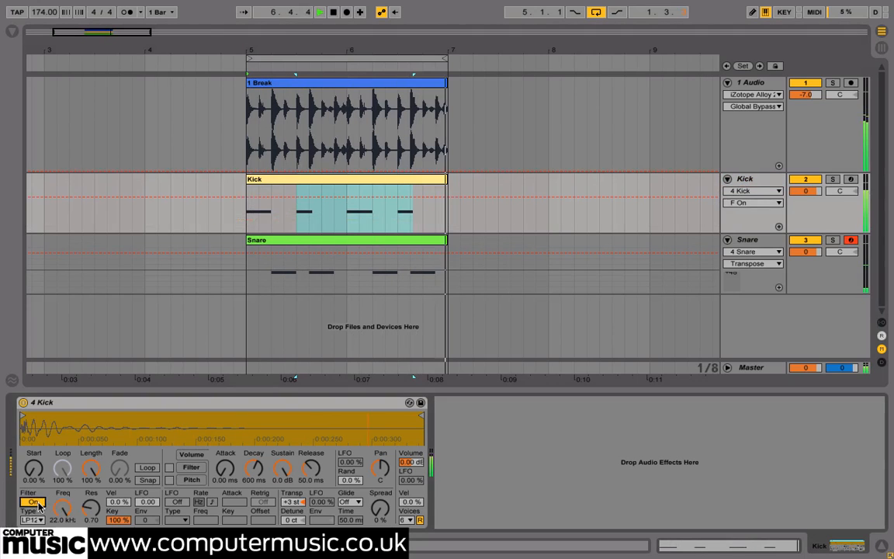
{"action": "left_click_drag", "start_coordinate": [66, 509], "coordinate": [65, 533]}
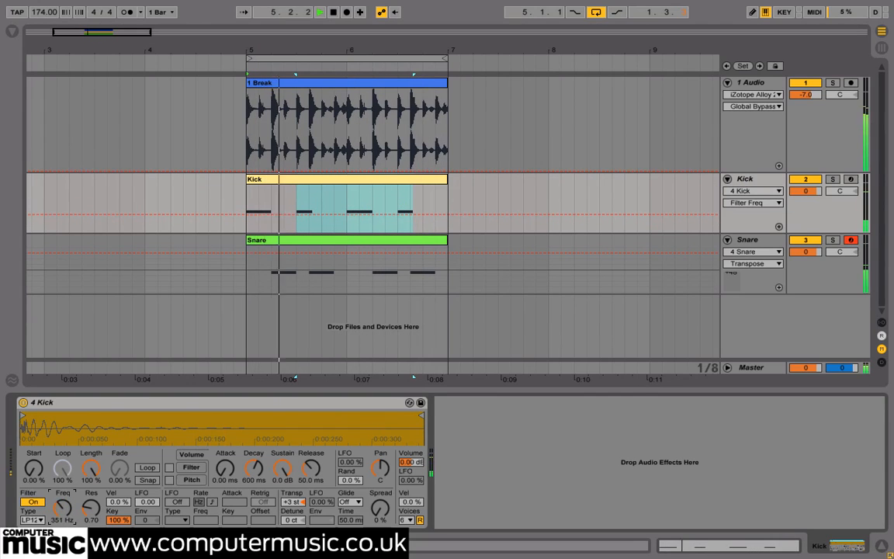
{"action": "left_click_drag", "start_coordinate": [65, 532], "coordinate": [66, 532]}
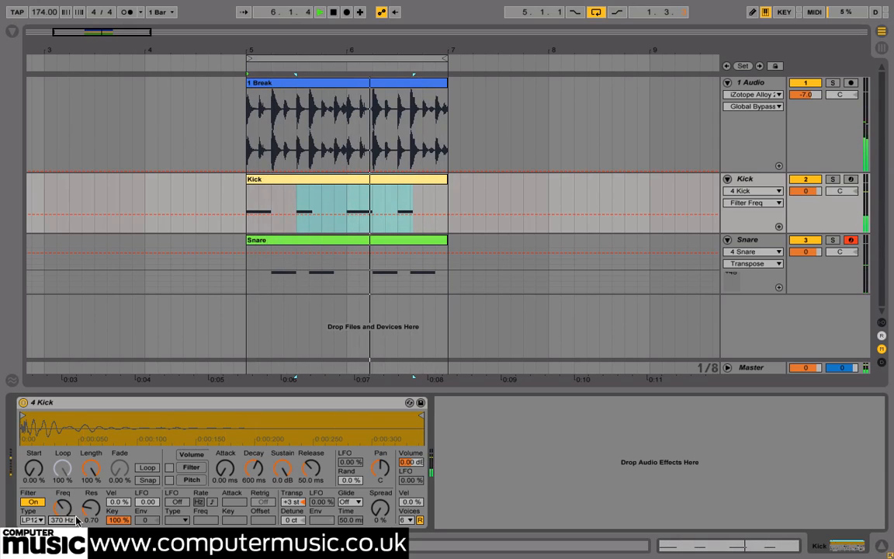
{"action": "left_click_drag", "start_coordinate": [90, 514], "coordinate": [90, 536]}
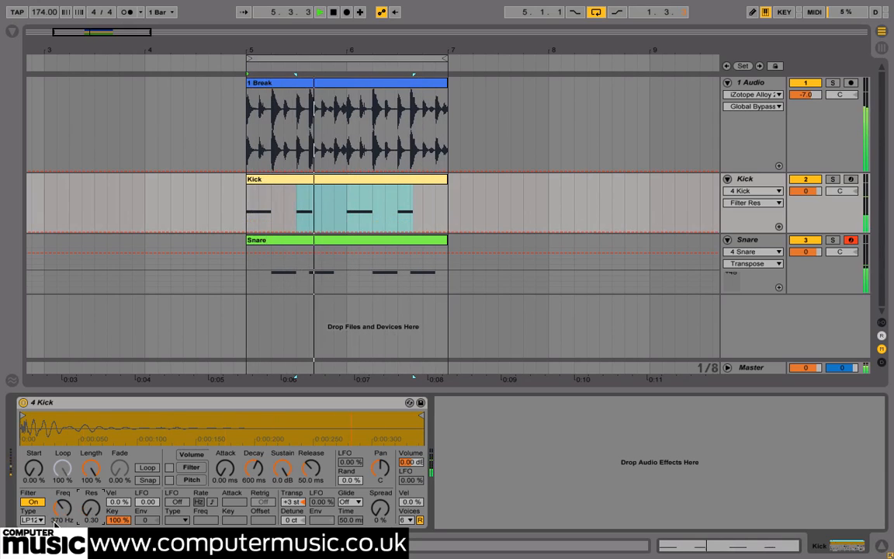
{"action": "left_click_drag", "start_coordinate": [55, 522], "coordinate": [54, 524]}
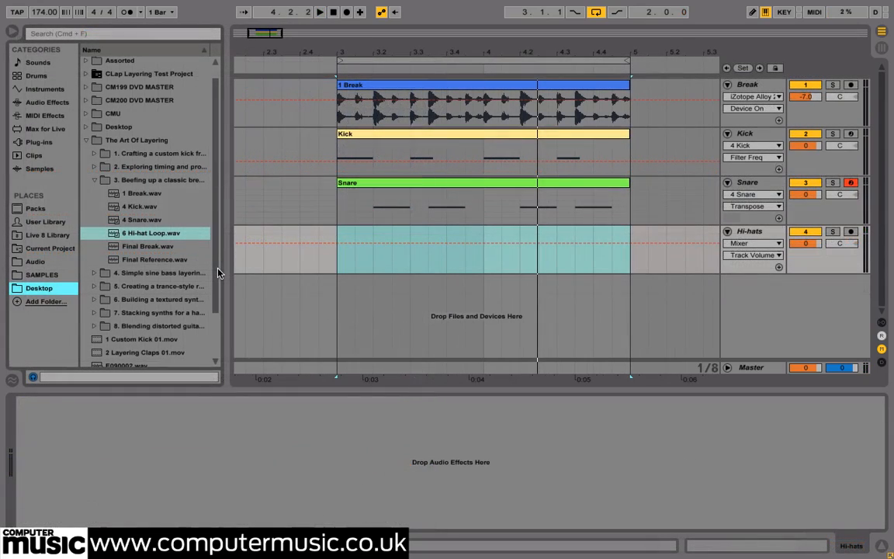
Step: Place 6 Hi-hat Loop.wav on the Hi-hats track at bar 3 and recolour the clip golden brown
{"action": "left_click_drag", "start_coordinate": [149, 236], "coordinate": [347, 238]}
{"action": "right_click", "coordinate": [347, 238]}
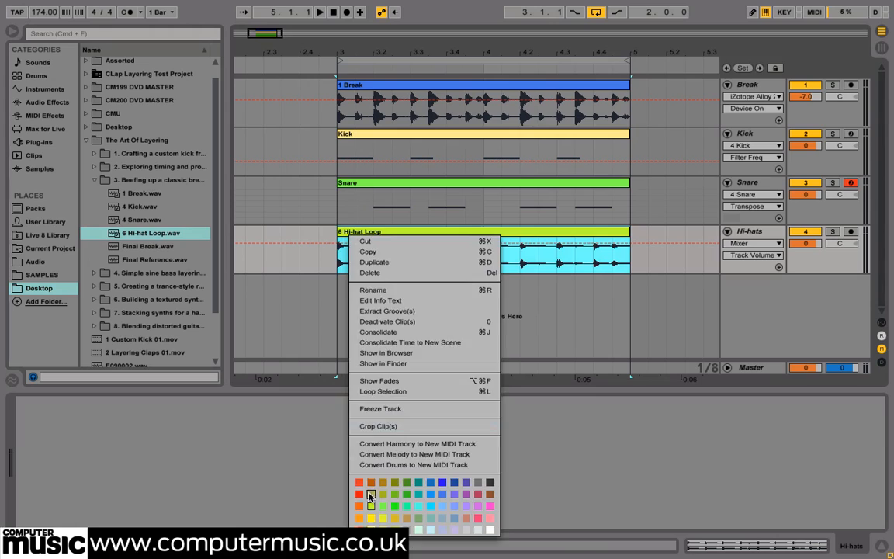
{"action": "left_click", "coordinate": [370, 494]}
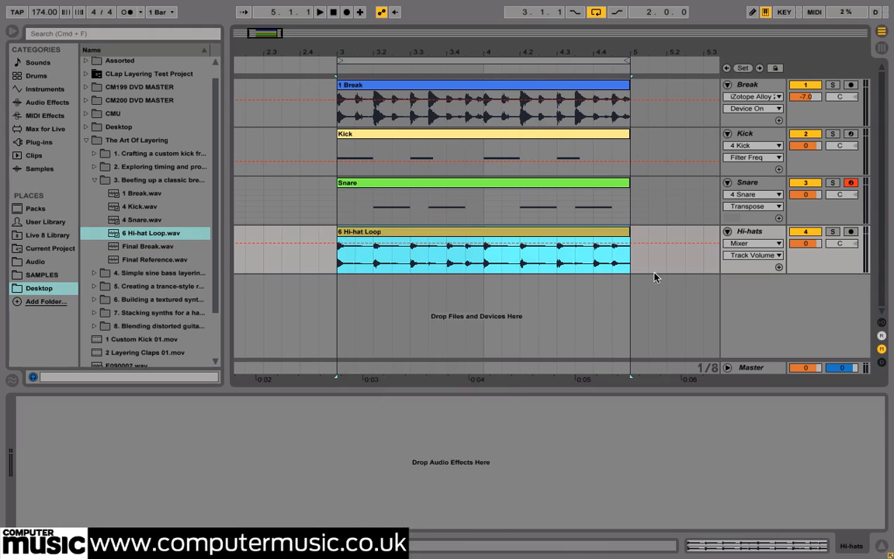
Step: Set the Hi-hats track volume to -8.0 and start loop playback
{"action": "left_click", "coordinate": [811, 243]}
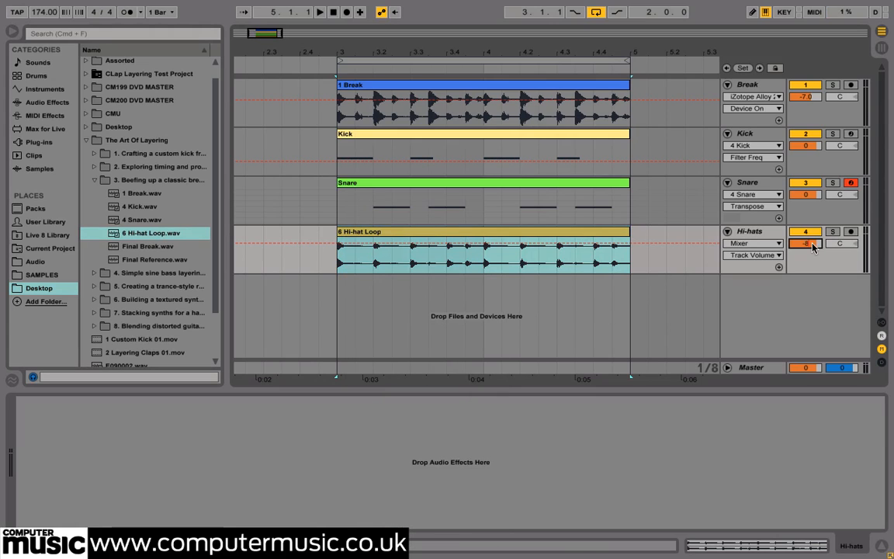
{"action": "key", "text": "space"}
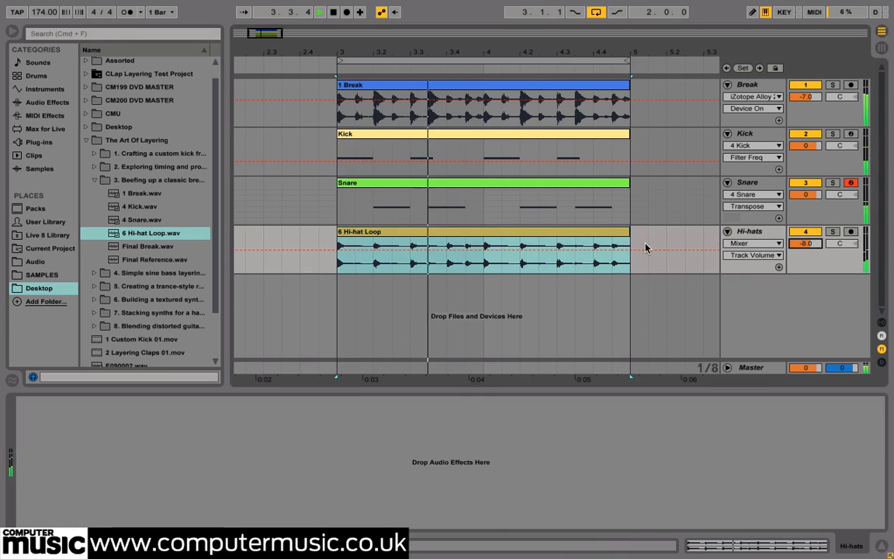
Step: Add a Utility effect to the Hi-hats track and set its stereo width to 35 %
{"action": "left_click", "coordinate": [740, 234]}
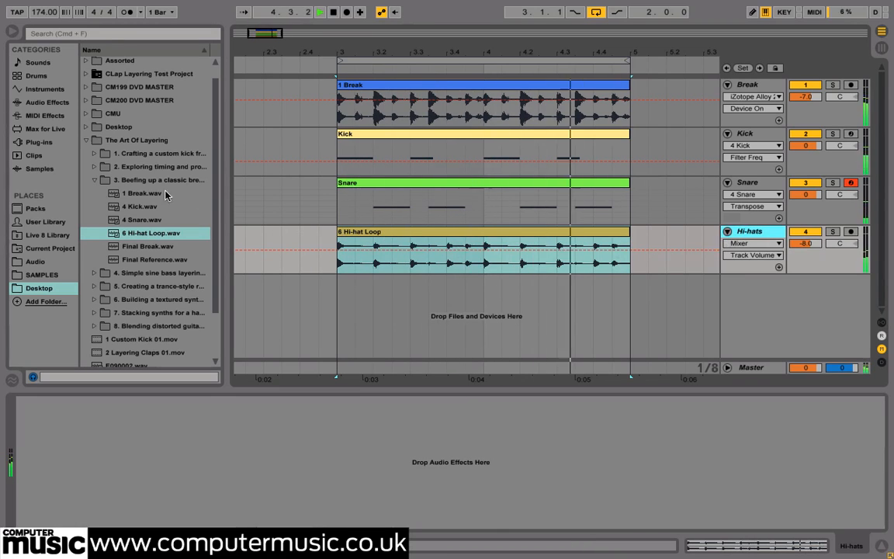
{"action": "left_click", "coordinate": [51, 143]}
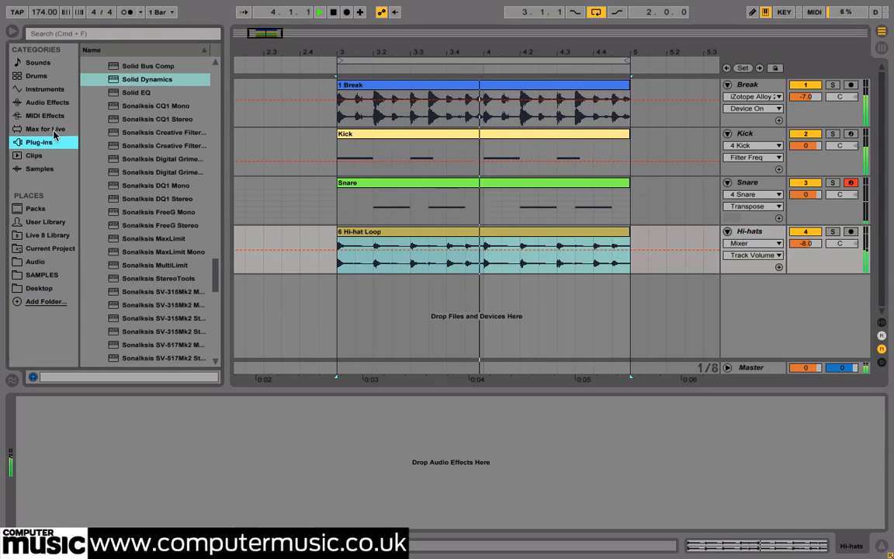
{"action": "left_click", "coordinate": [47, 102]}
{"action": "double_click", "coordinate": [128, 333]}
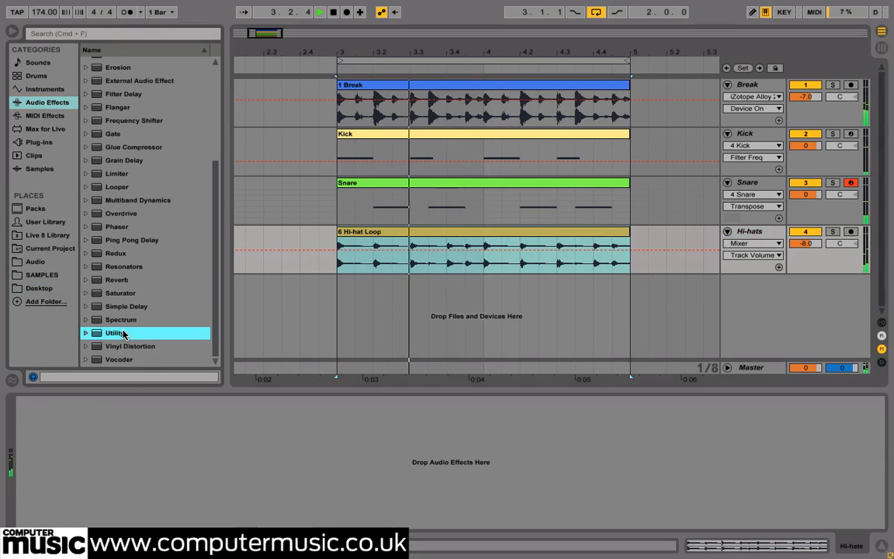
{"action": "left_click", "coordinate": [44, 508]}
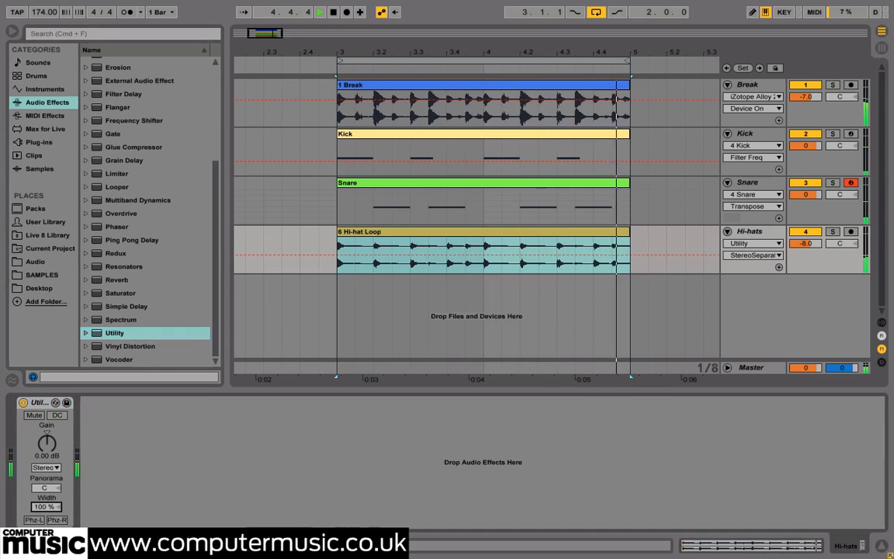
{"action": "type", "text": "35"}
{"action": "key", "text": "Return"}
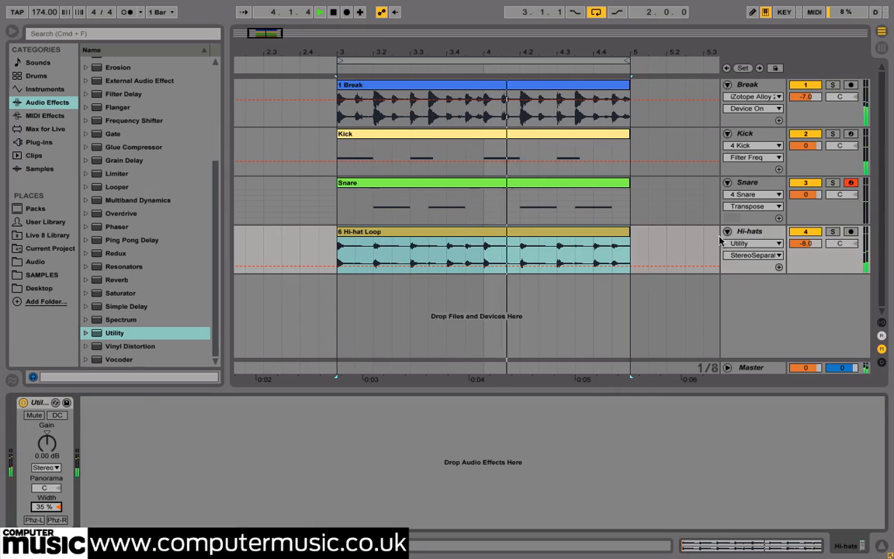
Step: Fold the Break, Kick, Snare and Hi-hats tracks and group them under the name BEAT
{"action": "left_click", "coordinate": [747, 232]}
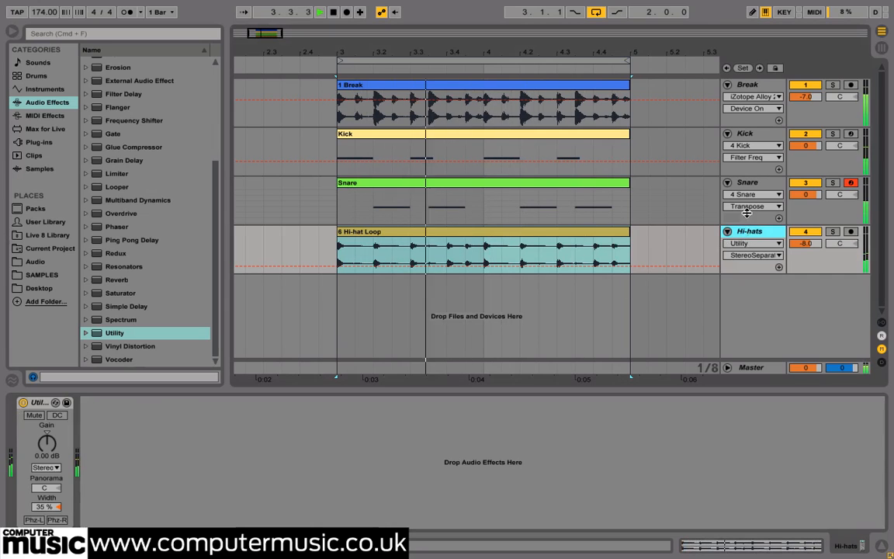
{"action": "left_click", "coordinate": [745, 87], "text": "shift"}
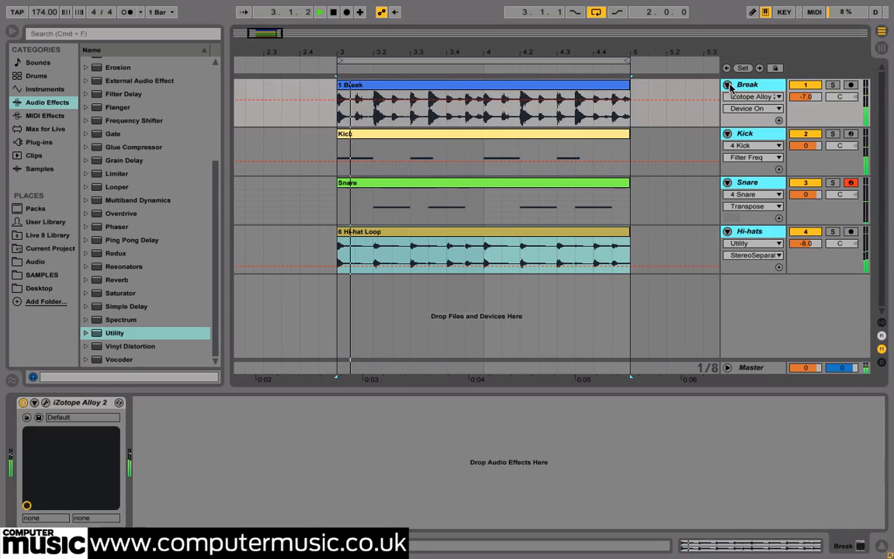
{"action": "left_click", "coordinate": [728, 84]}
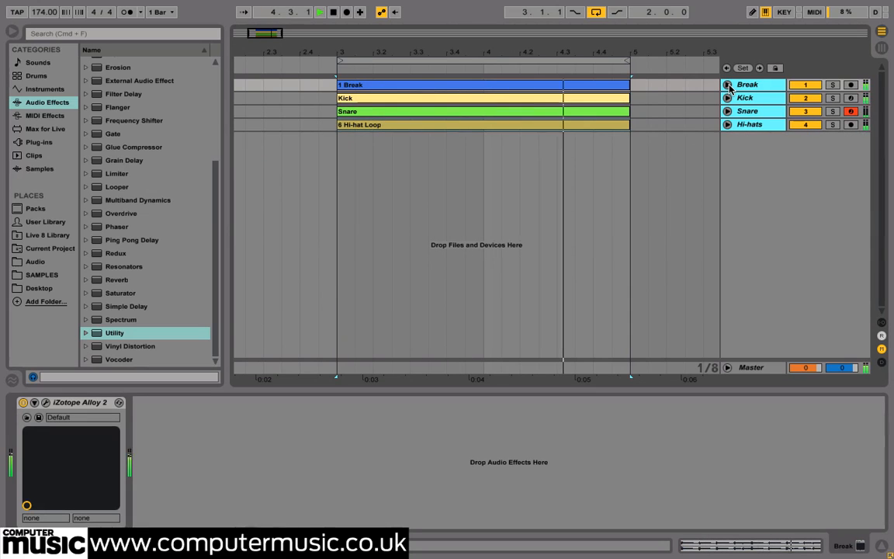
{"action": "key", "text": "super+g"}
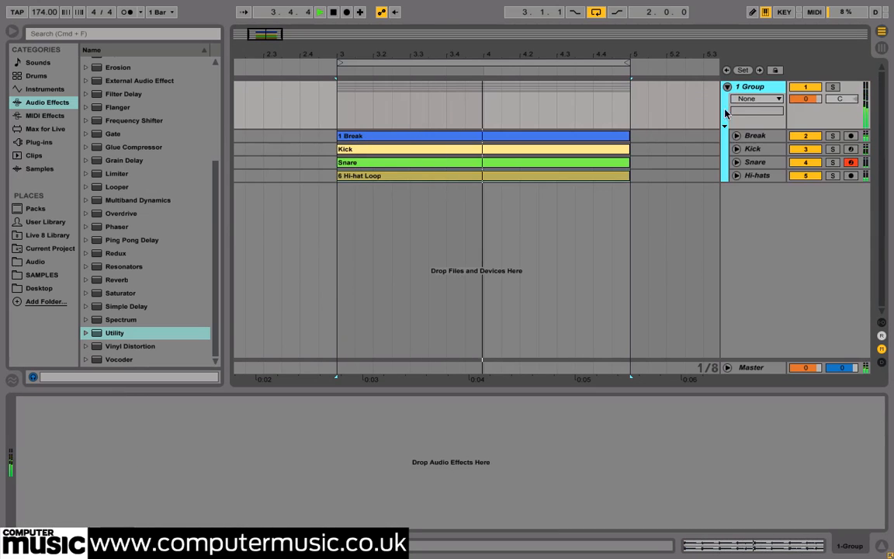
{"action": "key", "text": "super+r"}
{"action": "type", "text": "BEAT"}
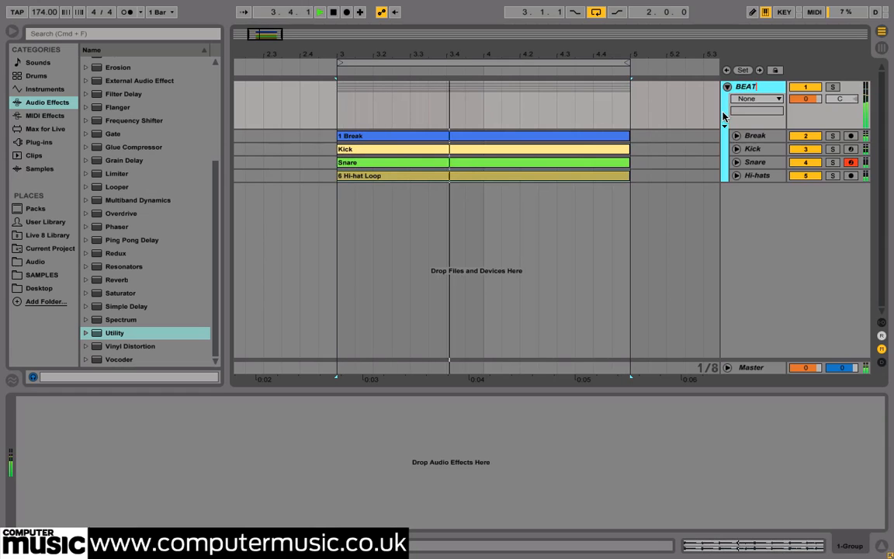
{"action": "key", "text": "Return"}
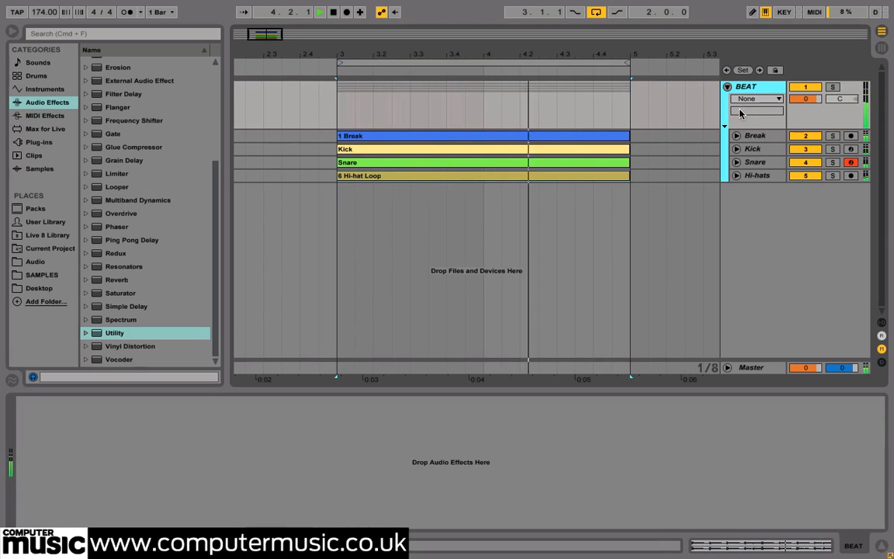
Step: Load the Solid Dynamics plug-in on the BEAT group with the Parallel Drums preset and close its window
{"action": "left_click", "coordinate": [49, 144]}
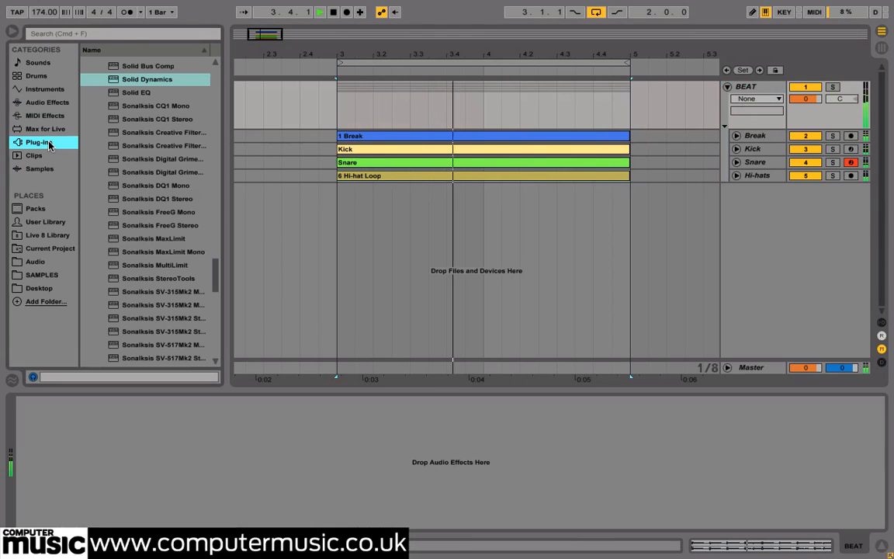
{"action": "left_click", "coordinate": [132, 80]}
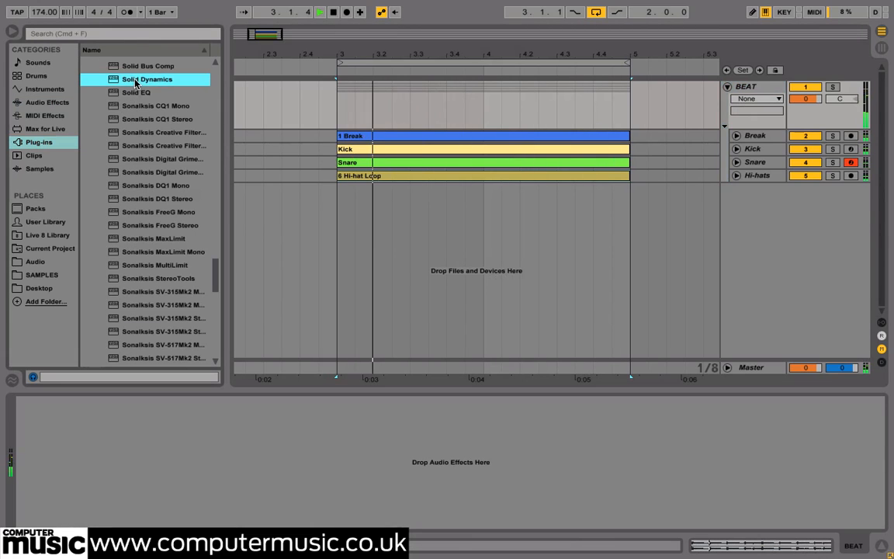
{"action": "double_click", "coordinate": [134, 80]}
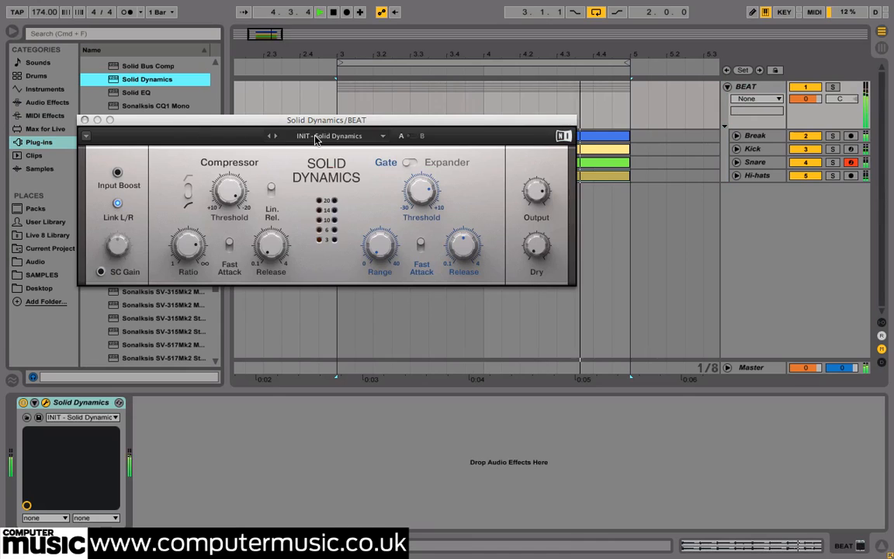
{"action": "left_click", "coordinate": [315, 139]}
{"action": "left_click", "coordinate": [322, 177]}
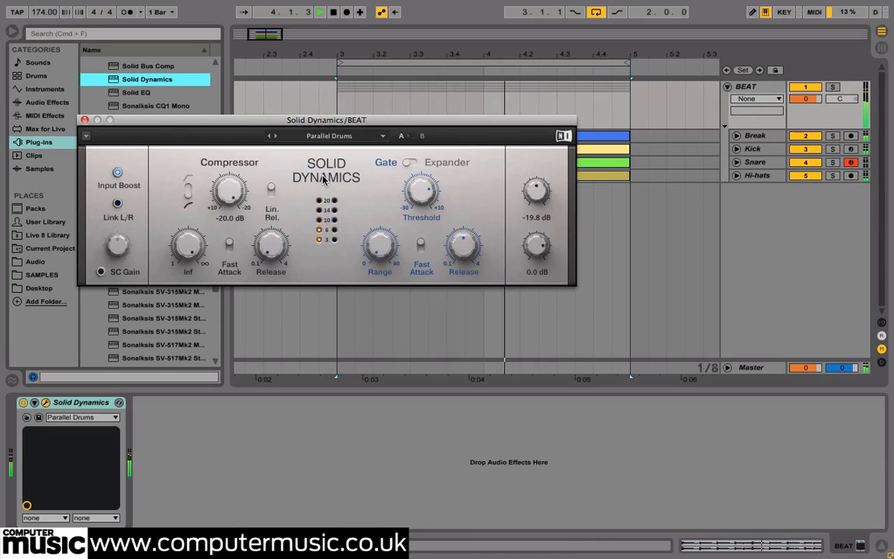
{"action": "left_click_drag", "start_coordinate": [169, 122], "coordinate": [317, 111]}
{"action": "left_click", "coordinate": [232, 109]}
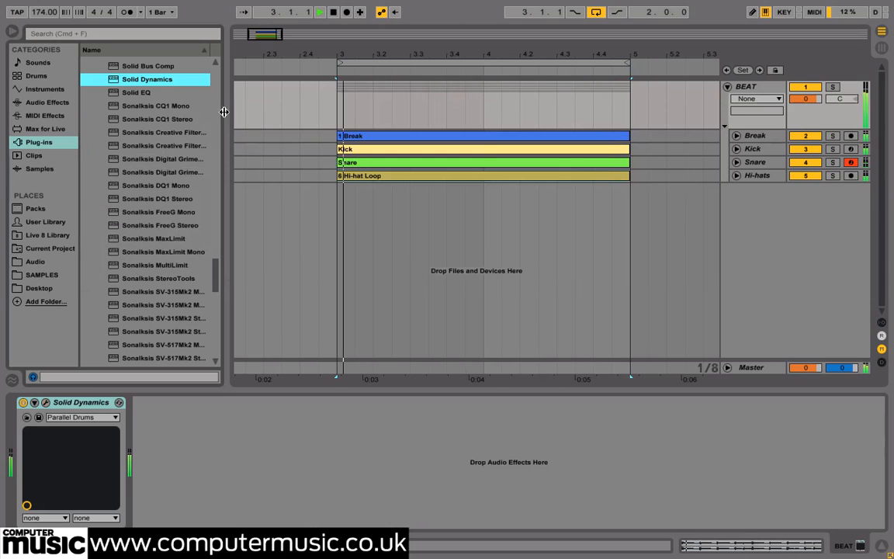
Step: Compare the BEAT group's sound with Solid Dynamics bypassed and enabled, leaving it enabled
{"action": "left_click", "coordinate": [24, 402]}
{"action": "left_click", "coordinate": [24, 403]}
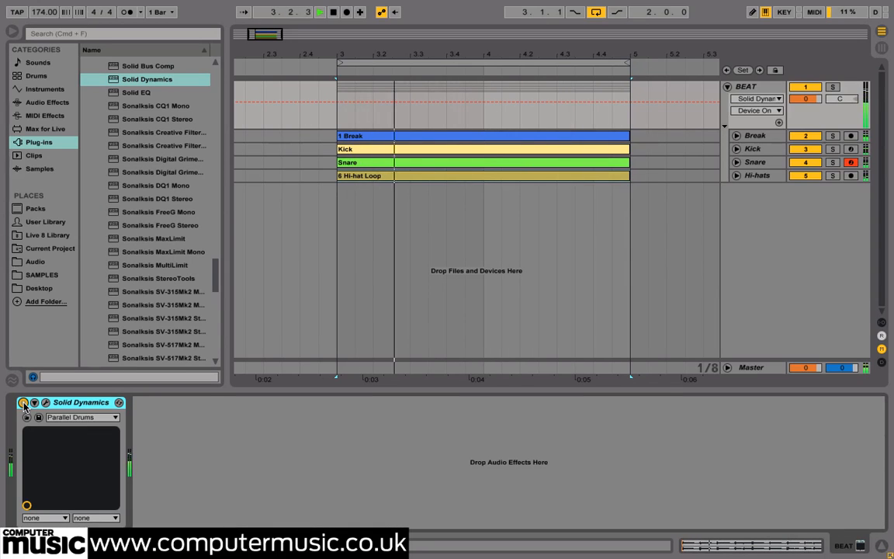
{"action": "left_click", "coordinate": [24, 403]}
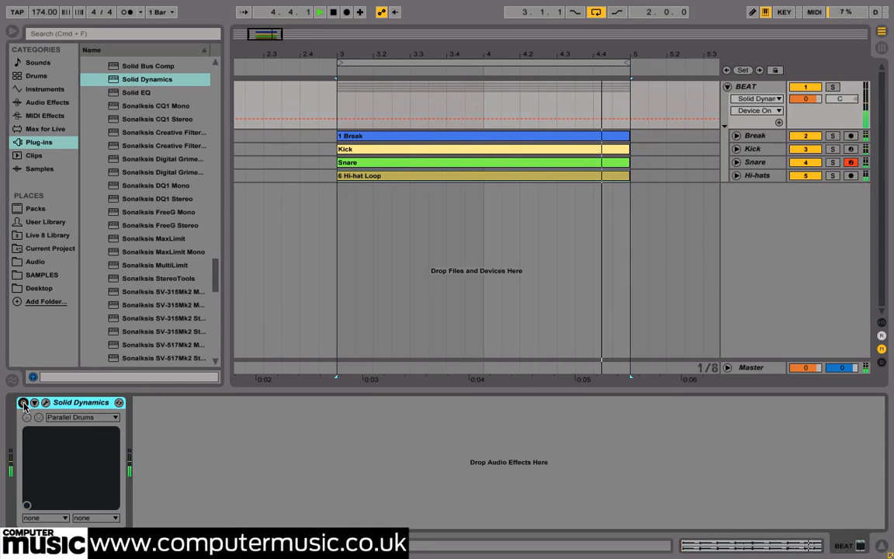
{"action": "left_click", "coordinate": [24, 403]}
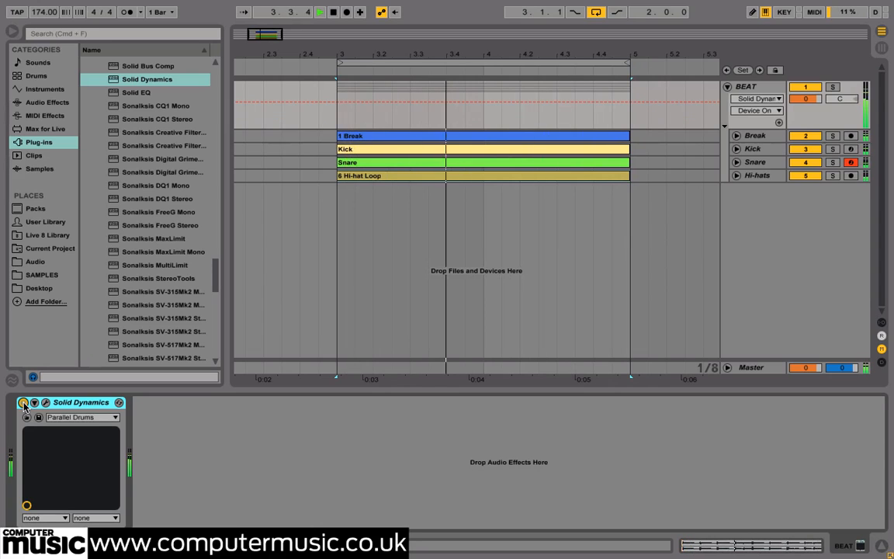
{"action": "left_click", "coordinate": [24, 403]}
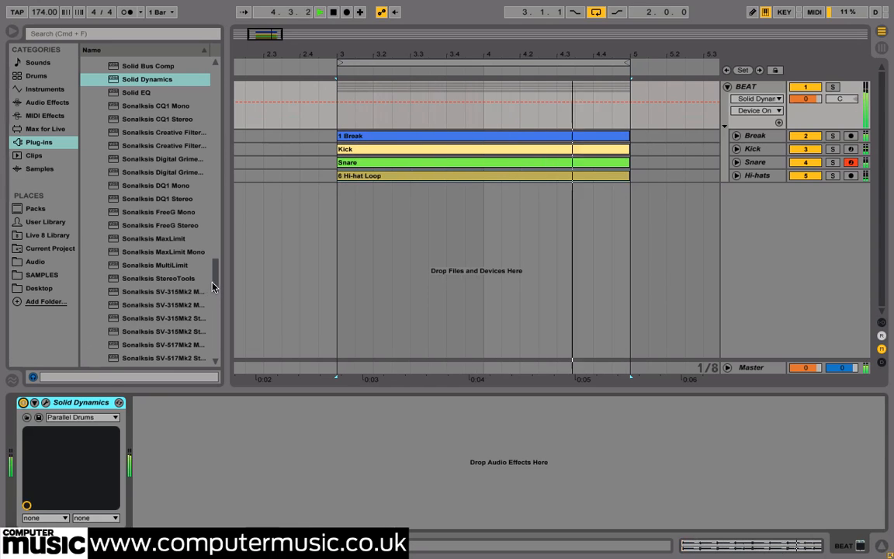
Step: Add Kuassa's PremixCM plug-in after Solid Dynamics on the BEAT group
{"action": "scroll", "coordinate": [191, 233], "scroll_direction": "up", "scroll_amount": 20}
{"action": "left_click_drag", "start_coordinate": [235, 126], "coordinate": [218, 100]}
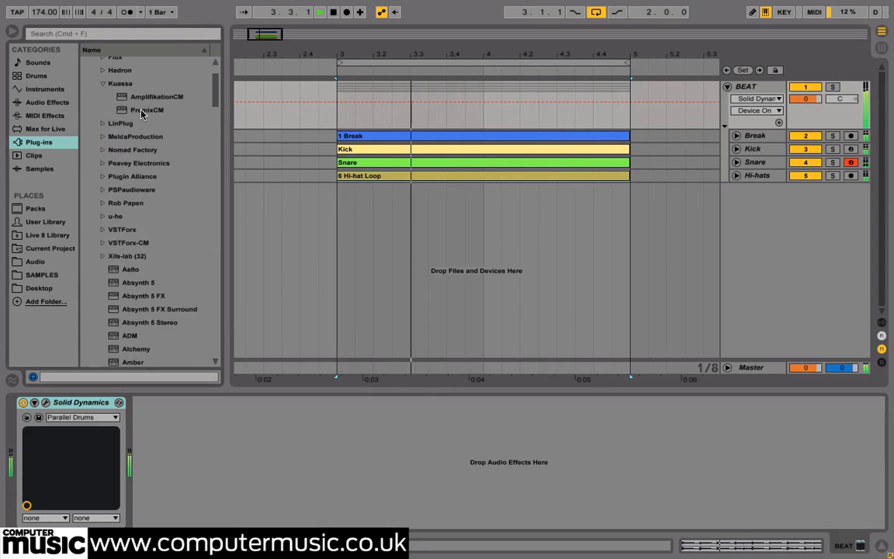
{"action": "double_click", "coordinate": [141, 112]}
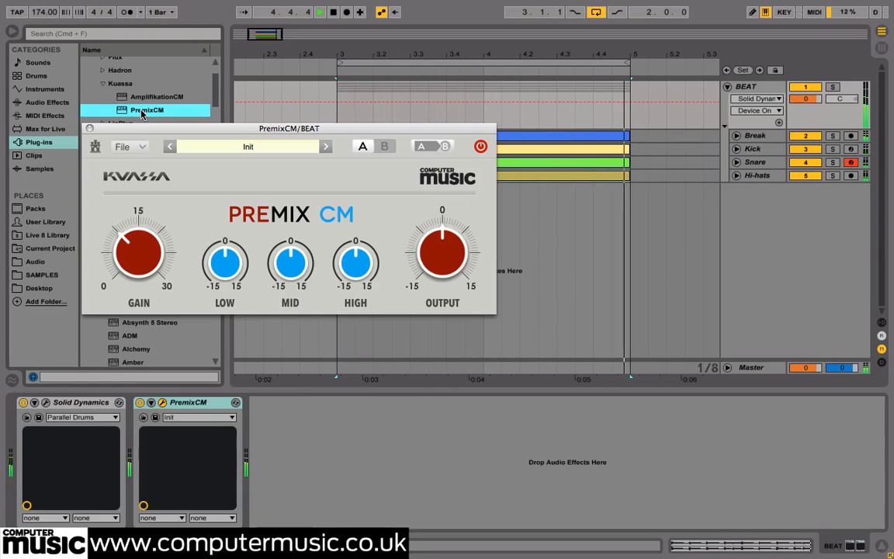
Step: Raise the PremixCM gain to about 18 and lower its output to about -5 while the loop plays
{"action": "left_click_drag", "start_coordinate": [148, 243], "coordinate": [147, 233]}
{"action": "left_click_drag", "start_coordinate": [423, 257], "coordinate": [425, 262]}
{"action": "left_click_drag", "start_coordinate": [154, 248], "coordinate": [153, 235]}
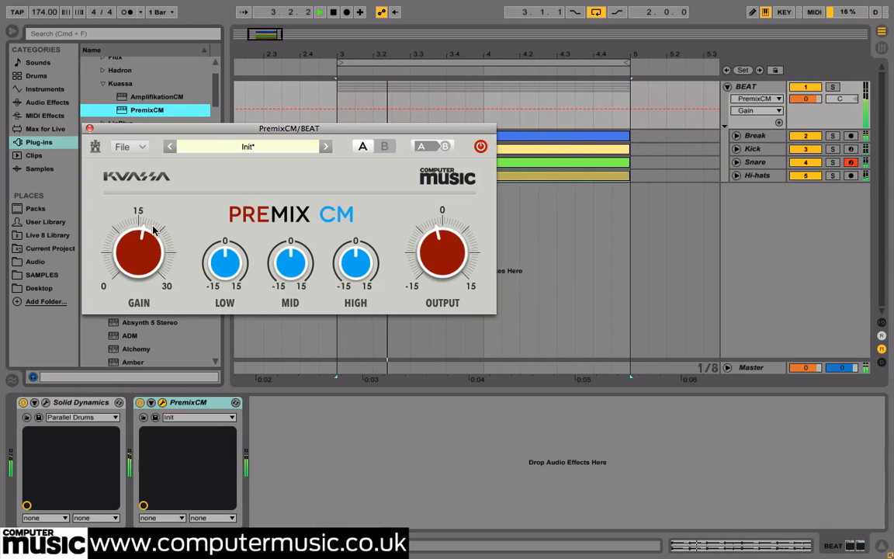
{"action": "left_click_drag", "start_coordinate": [439, 248], "coordinate": [439, 254]}
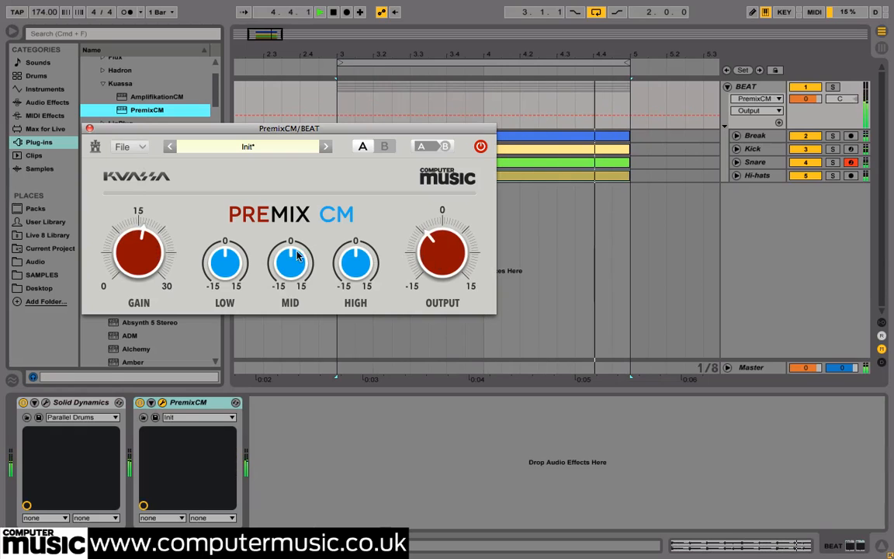
{"action": "left_click_drag", "start_coordinate": [154, 255], "coordinate": [154, 251]}
{"action": "left_click", "coordinate": [438, 256]}
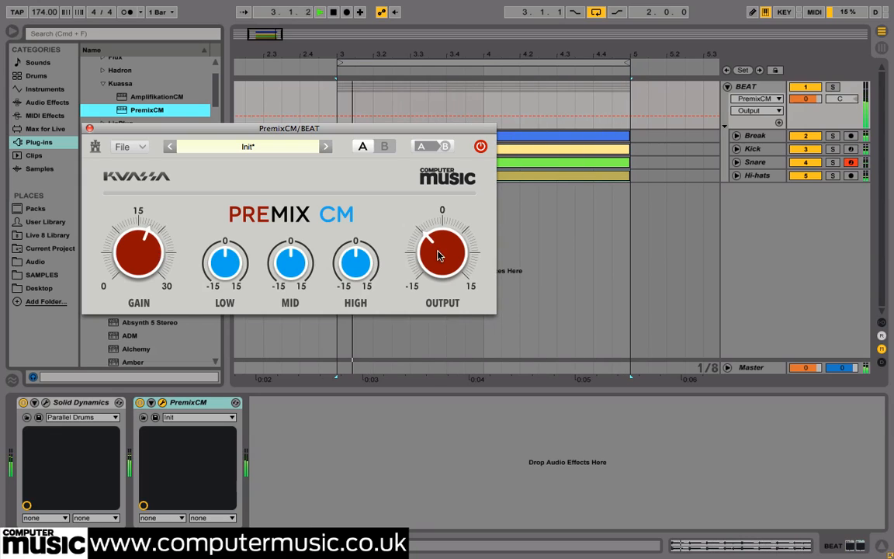
{"action": "left_click", "coordinate": [141, 253]}
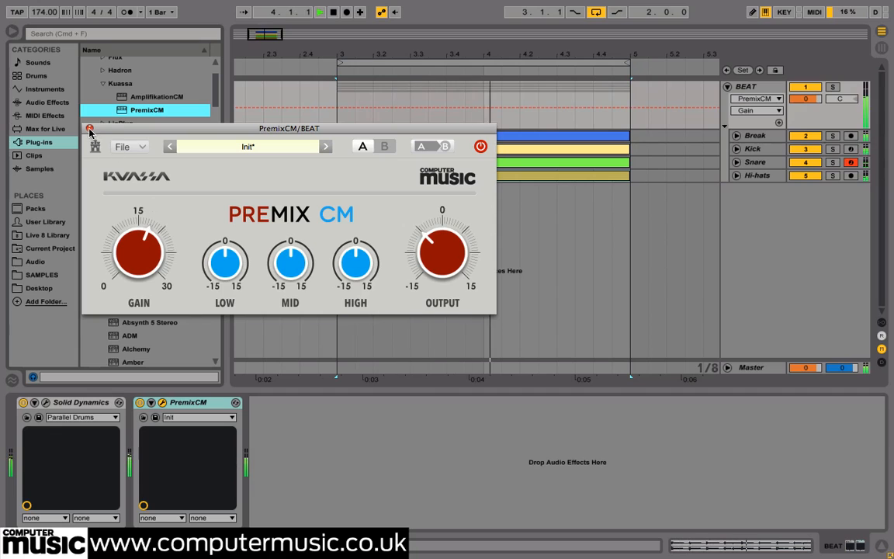
Step: Close the PremixCM window and compare the BEAT group's sound with PremixCM bypassed and enabled, leaving it enabled
{"action": "left_click", "coordinate": [90, 129]}
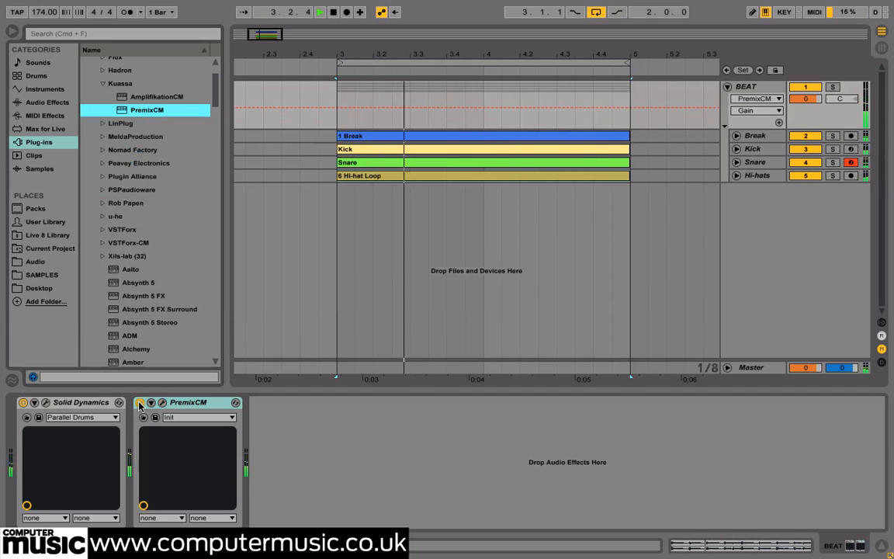
{"action": "left_click", "coordinate": [140, 403]}
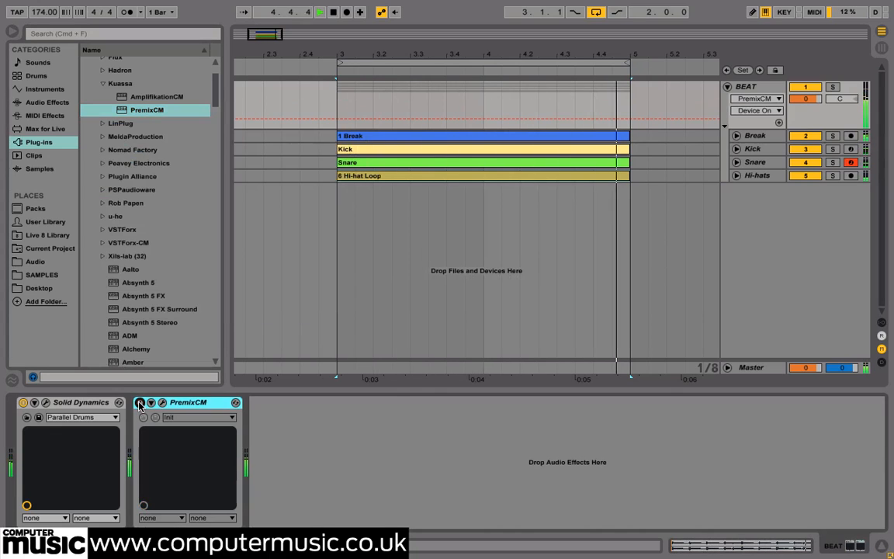
{"action": "left_click", "coordinate": [139, 403]}
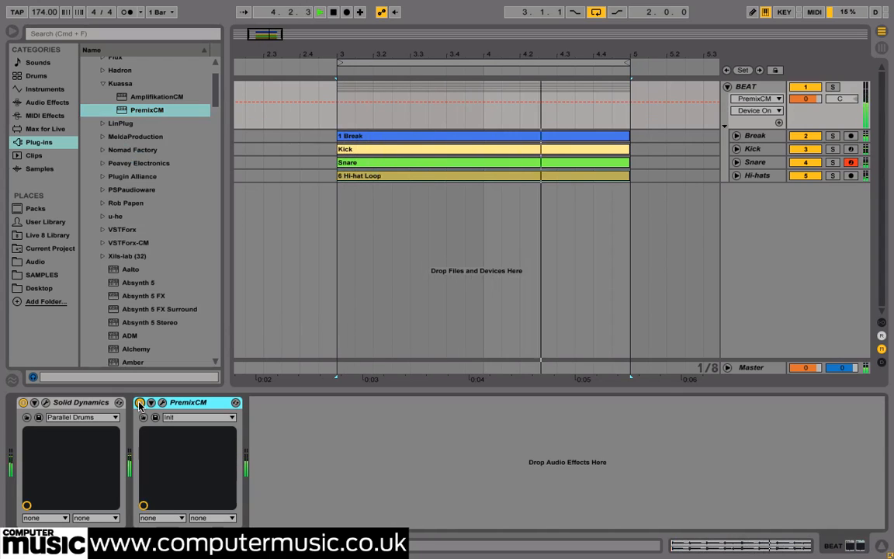
{"action": "left_click", "coordinate": [139, 403]}
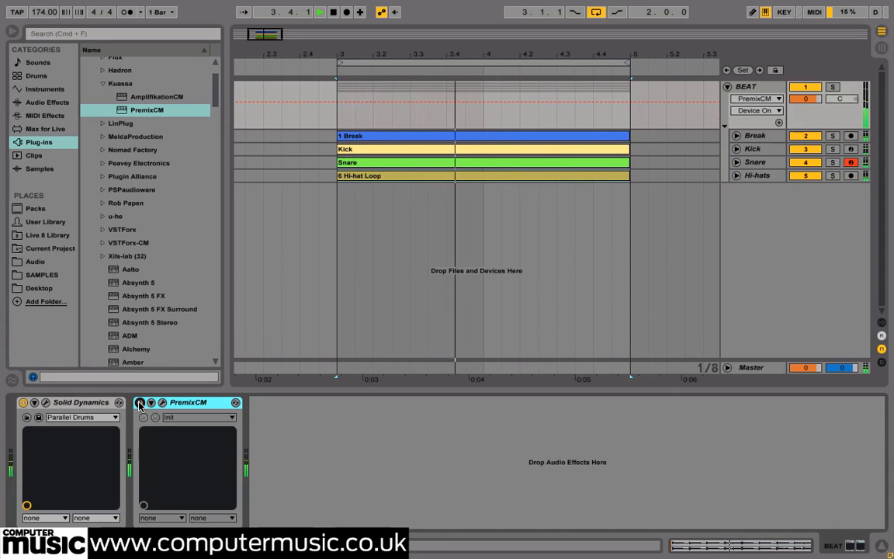
{"action": "left_click", "coordinate": [140, 403]}
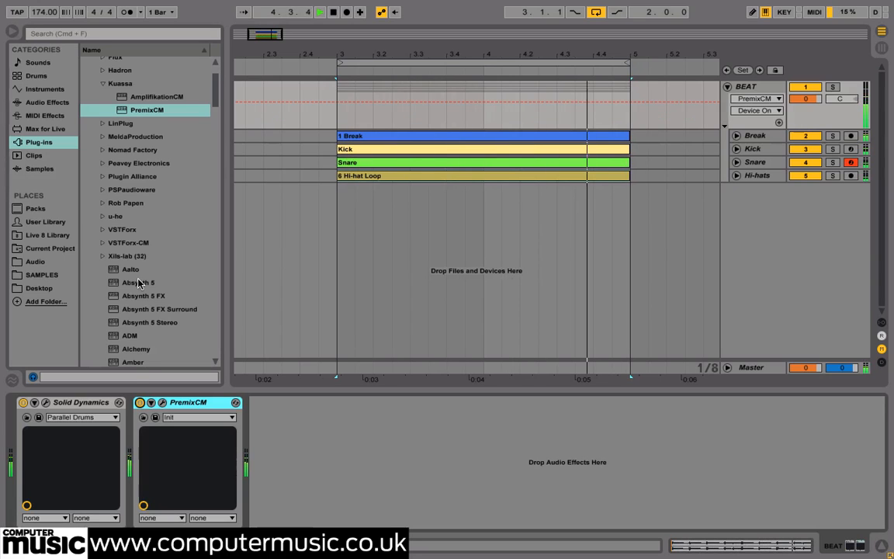
Step: Add the ReverberateCM plug-in after PremixCM on the BEAT group
{"action": "scroll", "coordinate": [140, 283], "scroll_direction": "down", "scroll_amount": 20}
{"action": "scroll", "coordinate": [140, 283], "scroll_direction": "down", "scroll_amount": 20}
{"action": "double_click", "coordinate": [146, 216]}
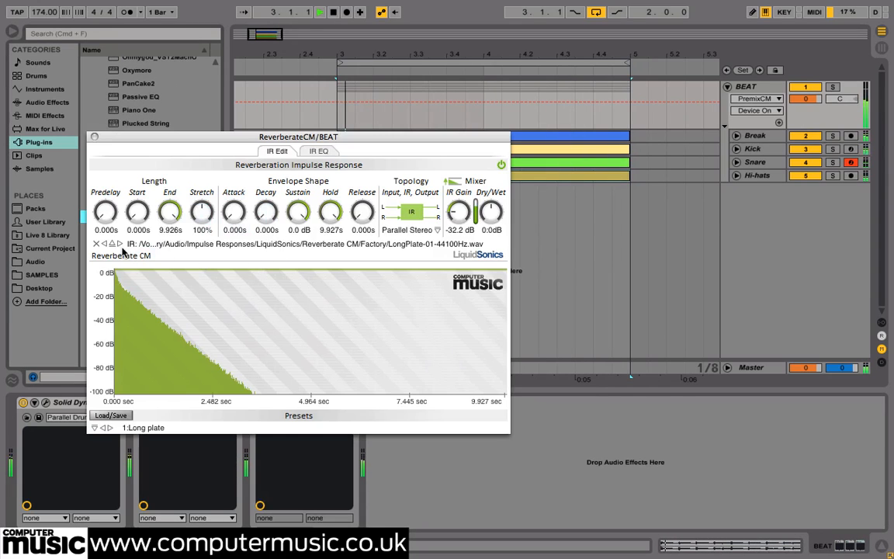
Step: Load the Hallway Blumlein01.wav impulse response from the Factory folder and set ReverberateCM's Dry/Wet to 0:-11 dB, closing its window
{"action": "left_click", "coordinate": [113, 245]}
{"action": "double_click", "coordinate": [366, 130]}
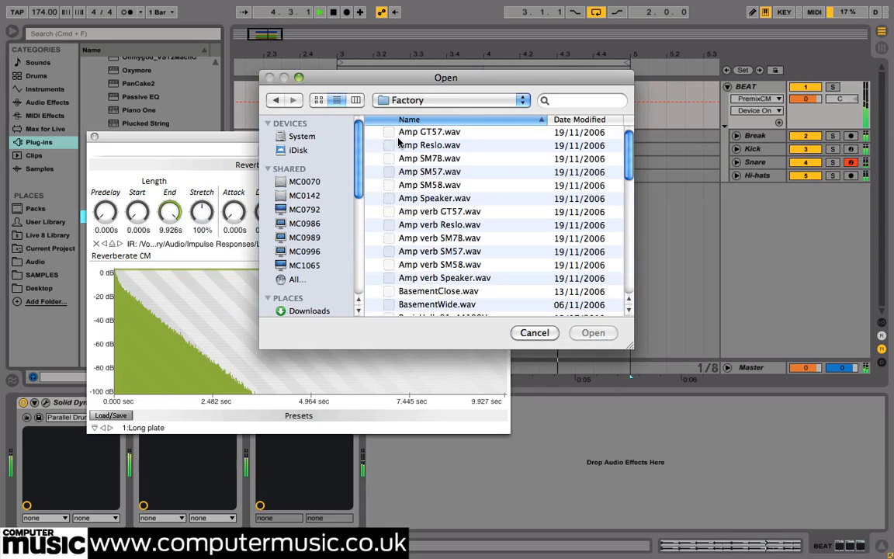
{"action": "scroll", "coordinate": [445, 241], "scroll_direction": "down", "scroll_amount": 5}
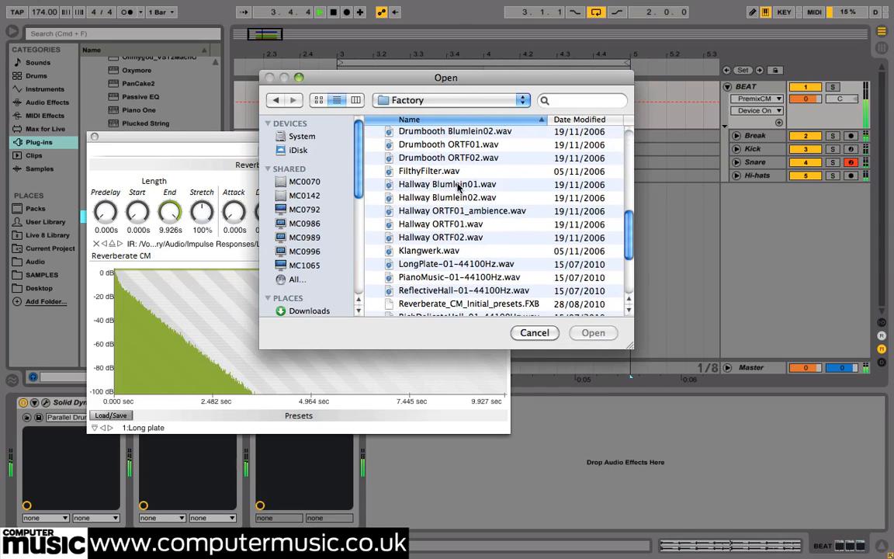
{"action": "double_click", "coordinate": [458, 187]}
{"action": "left_click_drag", "start_coordinate": [493, 211], "coordinate": [491, 266]}
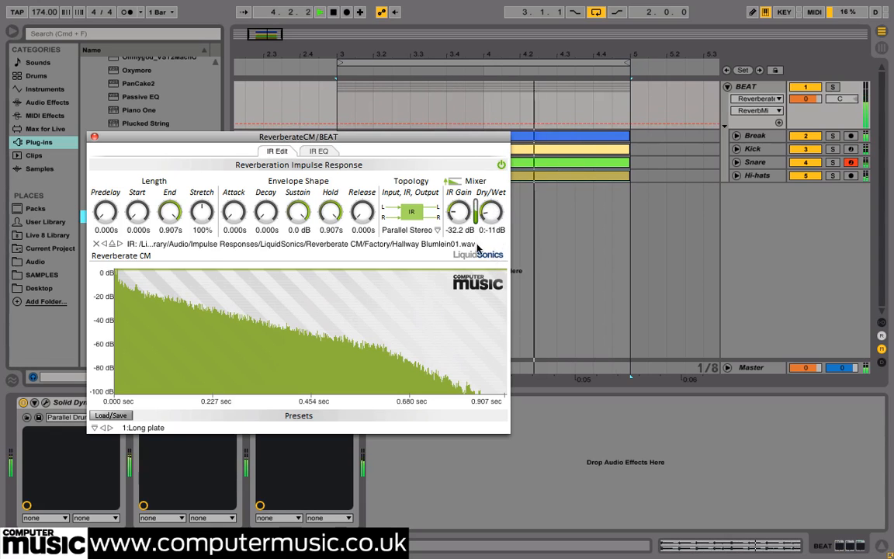
{"action": "left_click", "coordinate": [94, 137]}
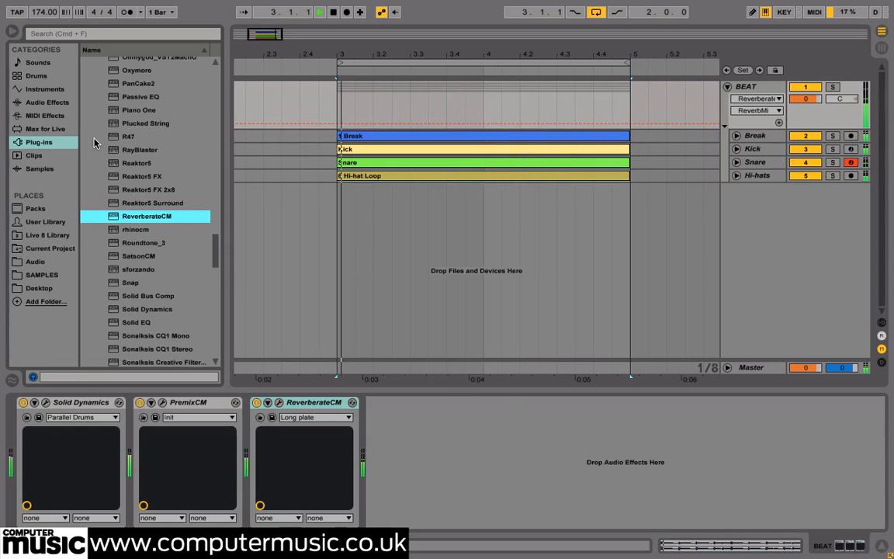
Step: Hide the browser and compare the BEAT group's sound with ReverberateCM bypassed and enabled, leaving it enabled
{"action": "left_click", "coordinate": [11, 34]}
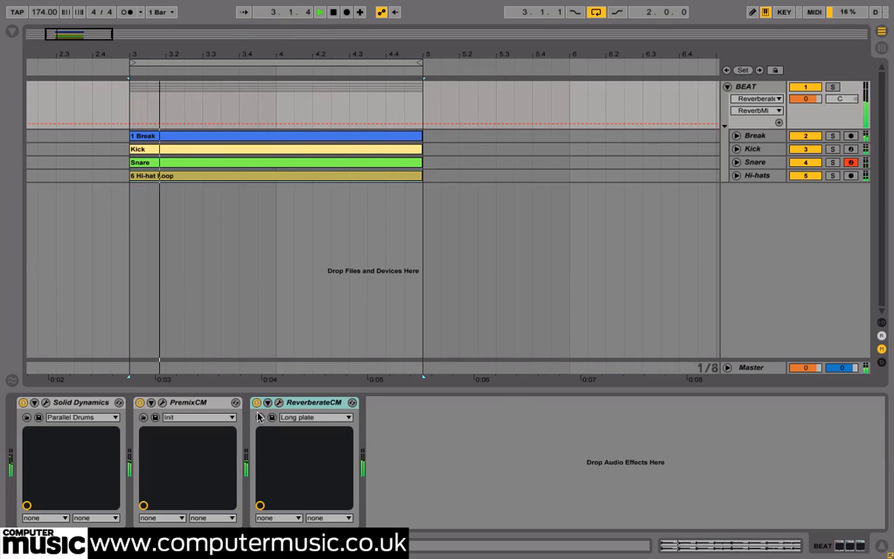
{"action": "left_click", "coordinate": [257, 403]}
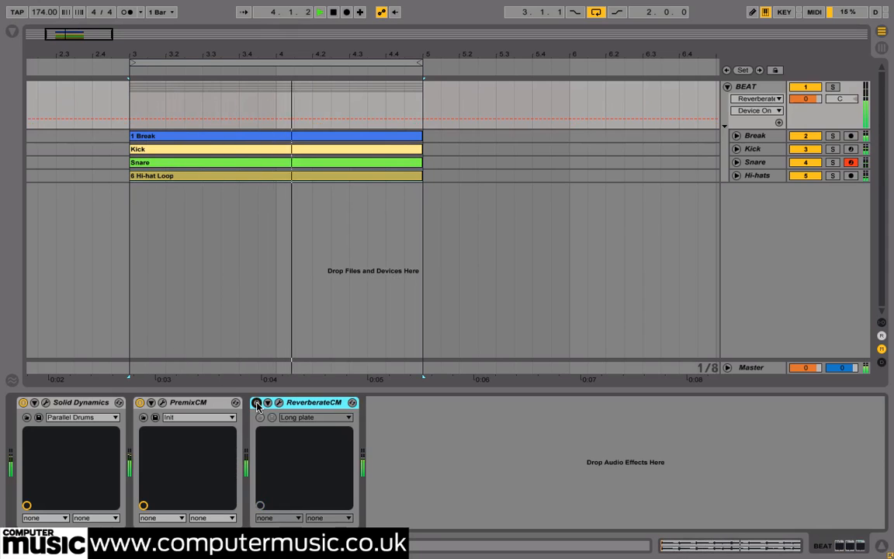
{"action": "left_click", "coordinate": [257, 403]}
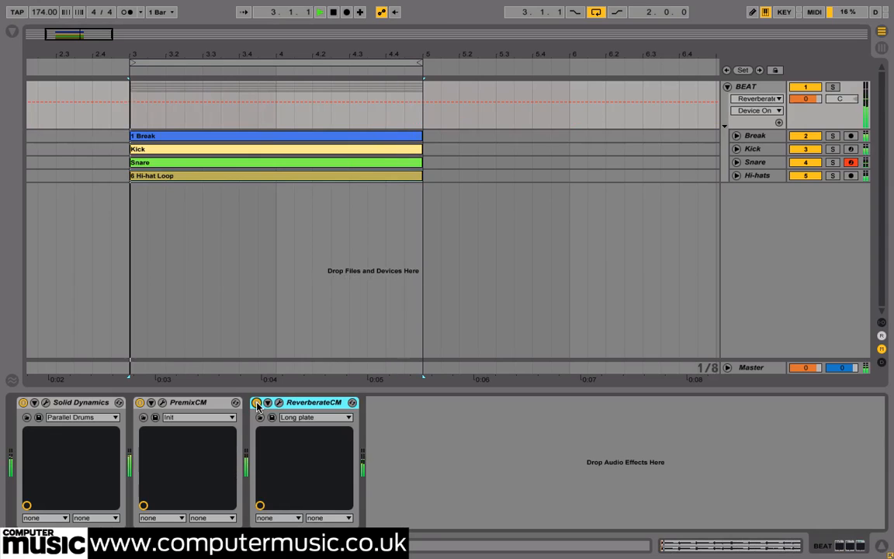
{"action": "left_click", "coordinate": [257, 402]}
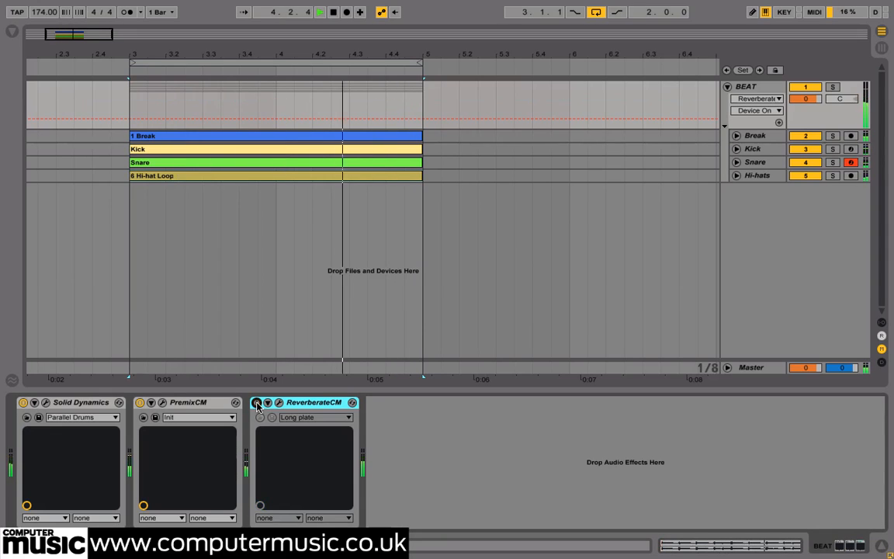
{"action": "left_click", "coordinate": [257, 403]}
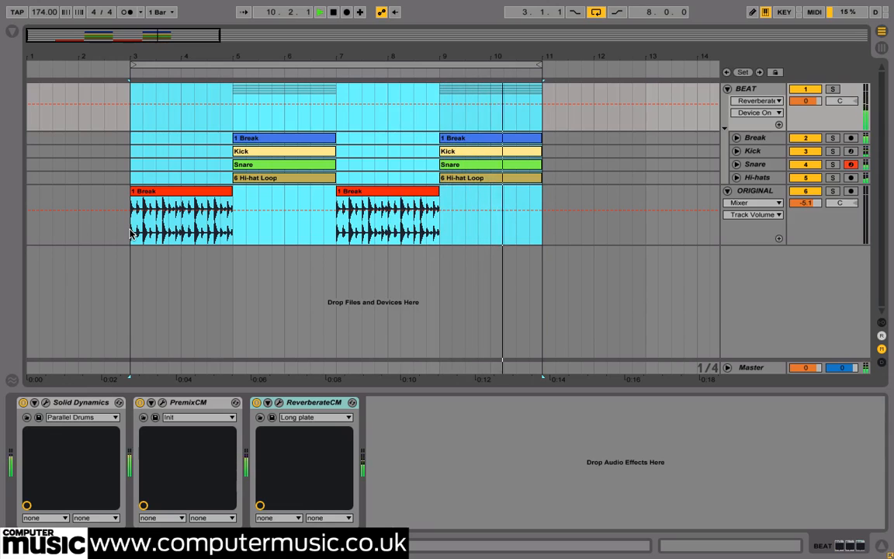
Step: Play the arrangement alternating the ORIGINAL break with the processed BEAT group and turn off loop playback
{"action": "key", "text": "space"}
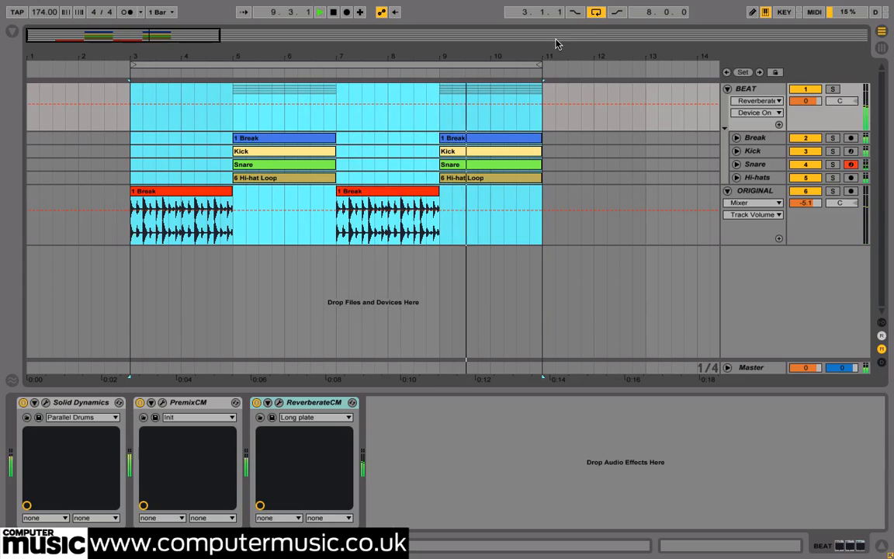
{"action": "left_click", "coordinate": [596, 14]}
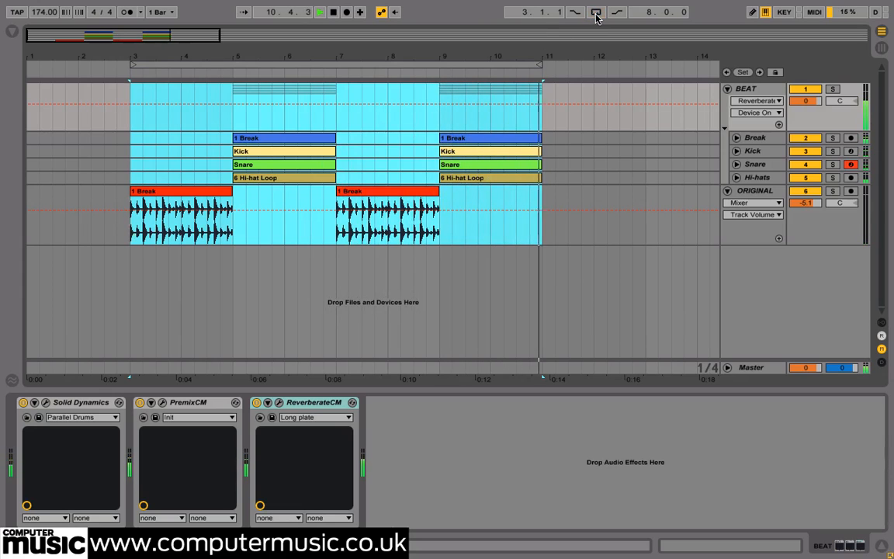